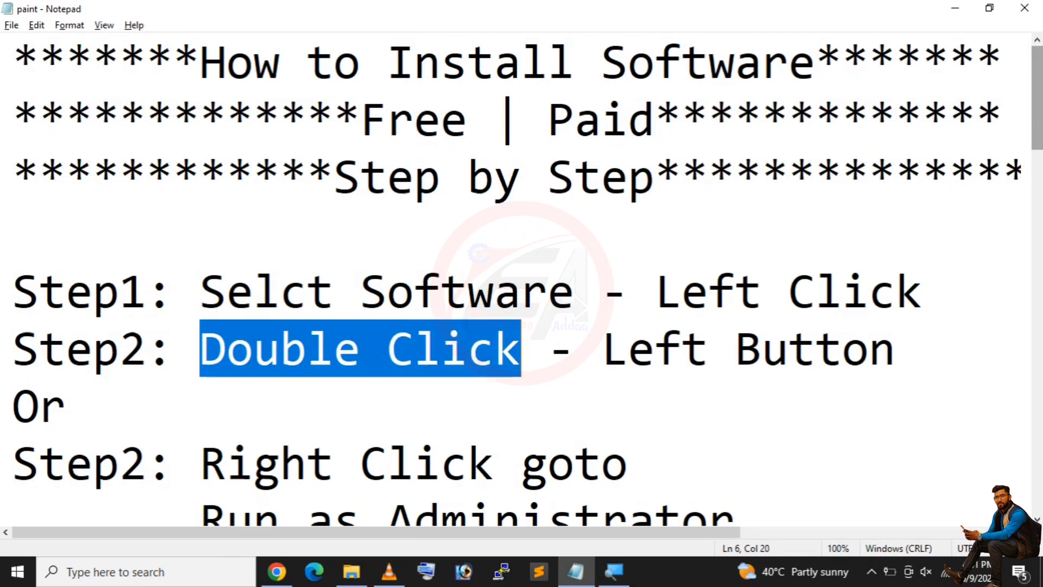
Highlight "Left Button" in the first Step2 line, and "Right Click goto Run as Administrator" in the alternative Step2
key("Right")
key("Right")
key("Right")
key("Right")
key("shift+Right")
key("shift+Right")
key("shift+Right")
key("shift+Right")
key("shift+Right")
key("shift+Right")
key("shift+Right")
key("shift+Right")
key("shift+Right")
key("shift+Right")
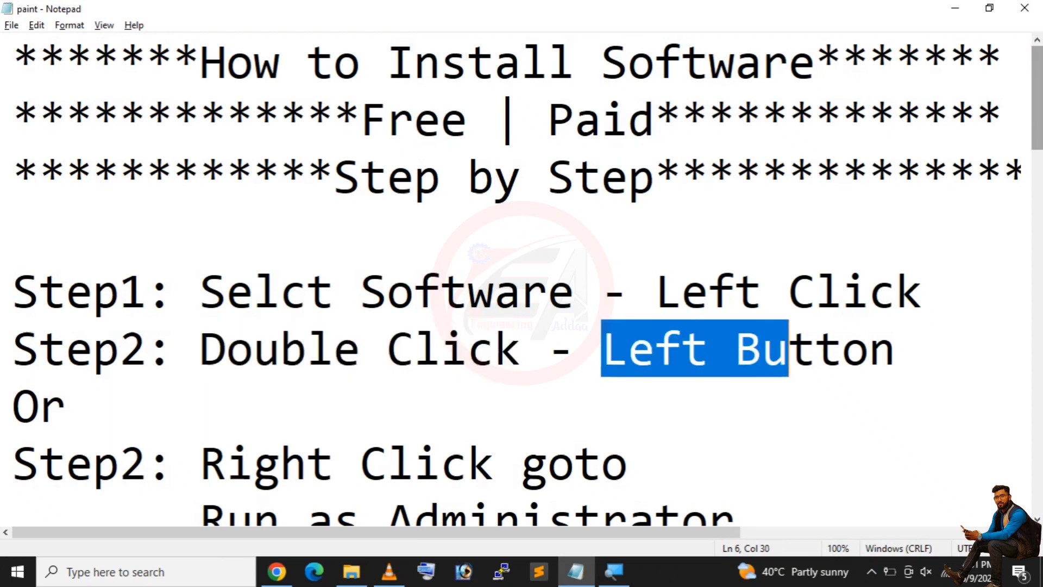
scroll(522, 293, "down", 1)
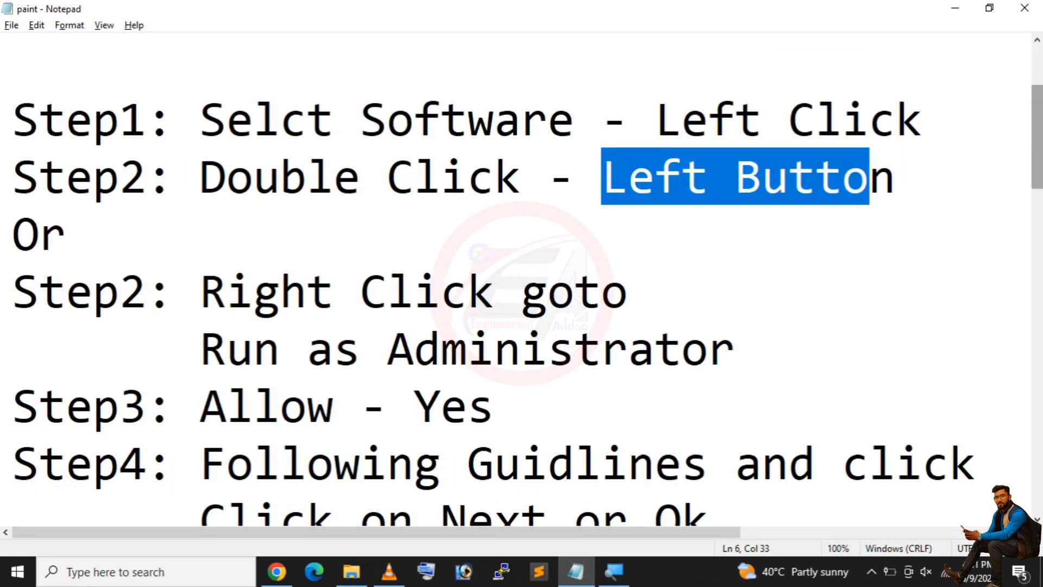
left_click_drag(201, 291, 709, 347)
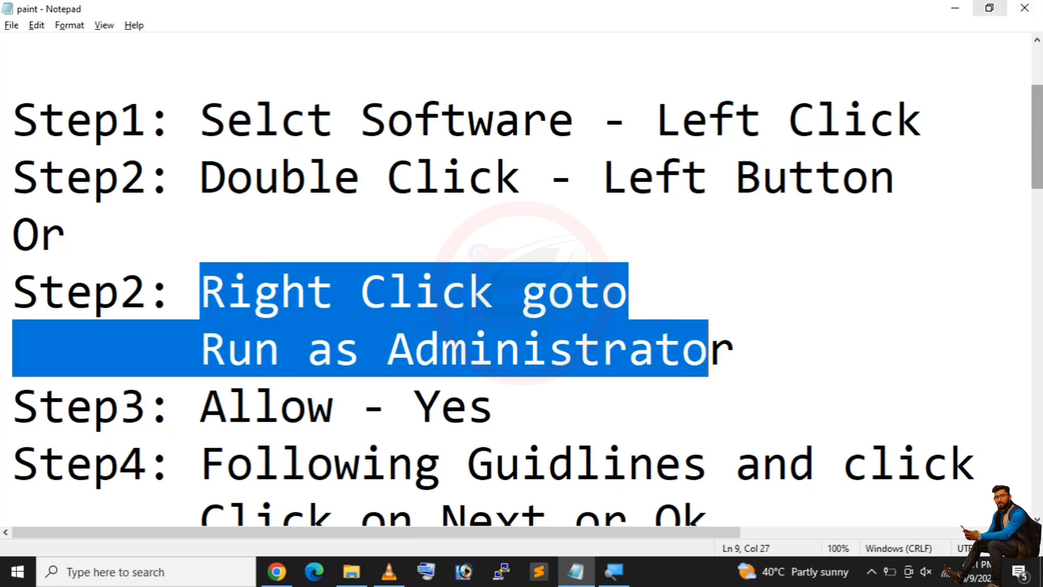
Run the TypingMaster630 installer on the desktop as administrator
left_click(955, 8)
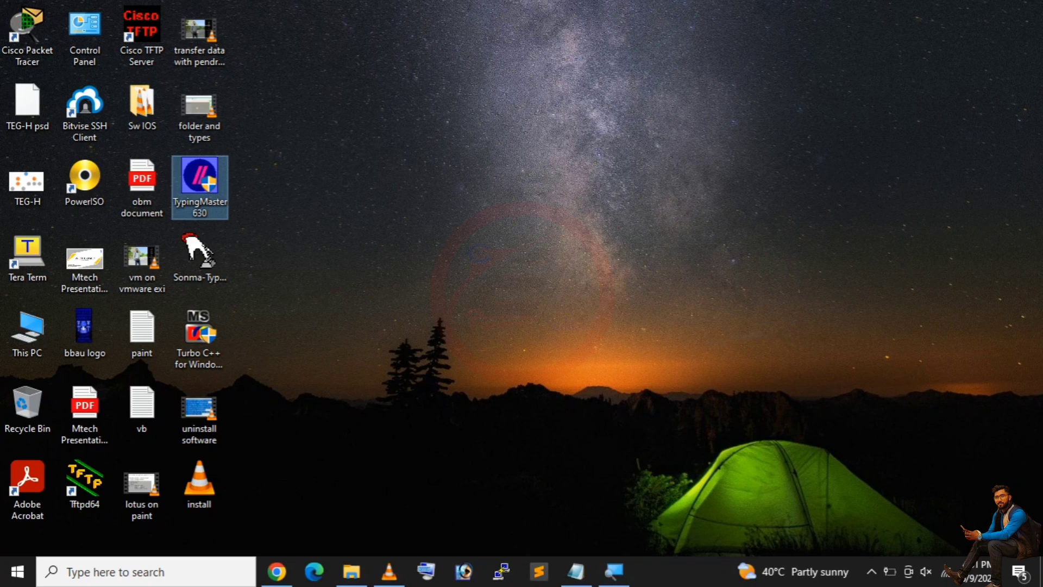
right_click(210, 164)
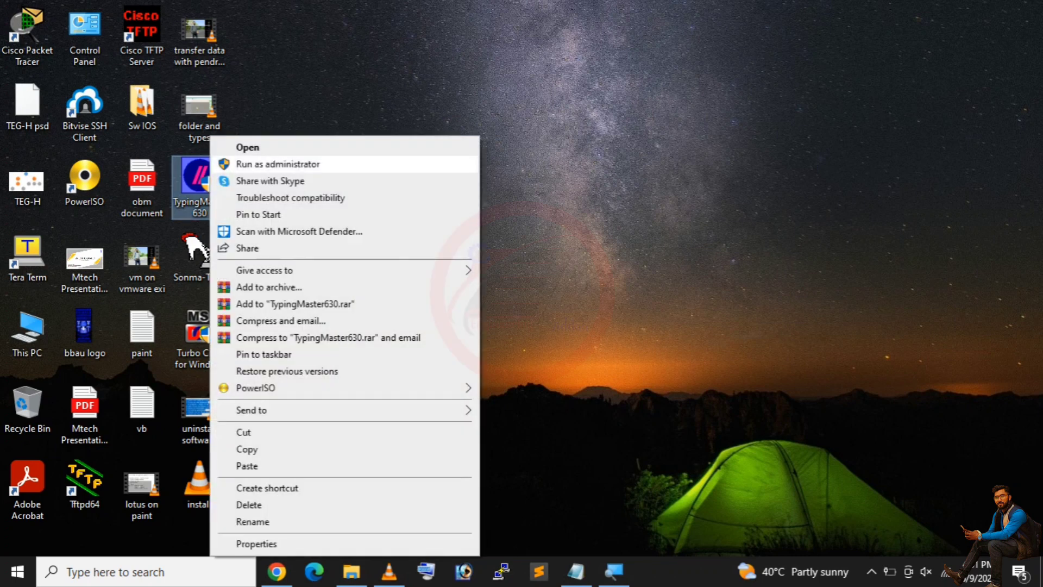
left_click(277, 164)
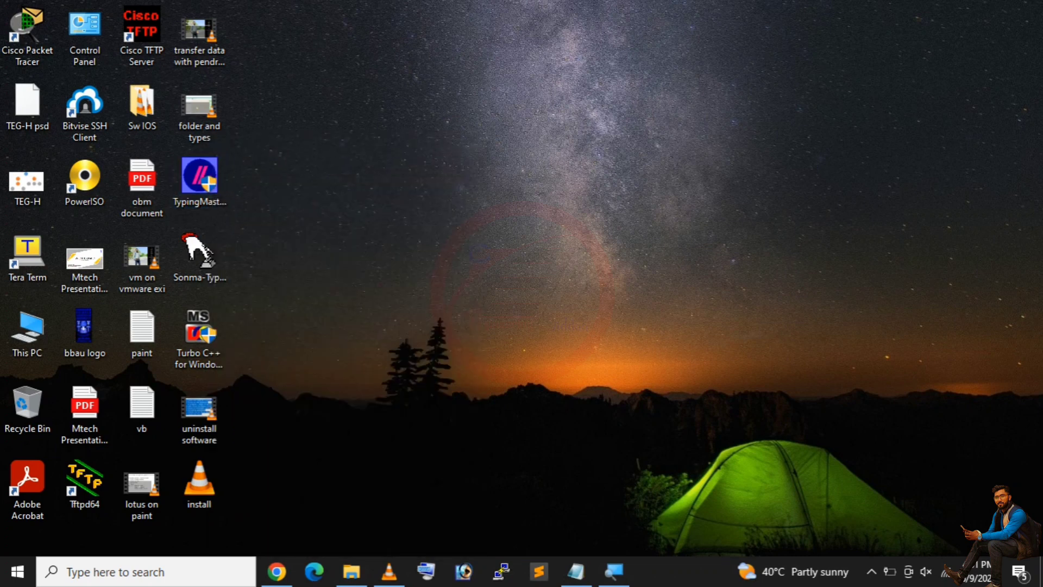
Return to the Notepad notes and highlight the Step3 "Allow - Yes" text and the Step4 guideline about Next or Ok
left_click(576, 571)
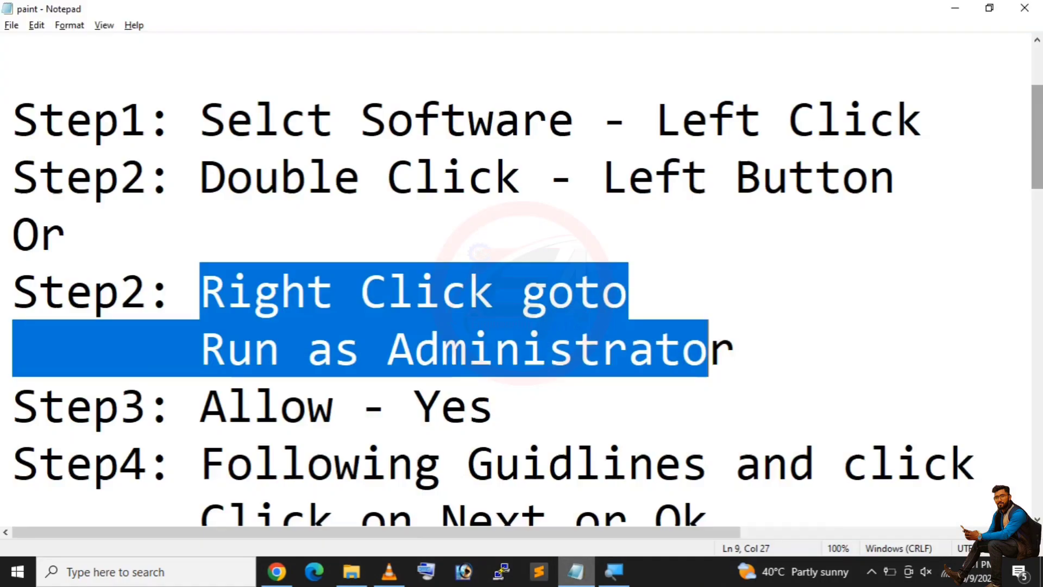
left_click_drag(226, 406, 494, 406)
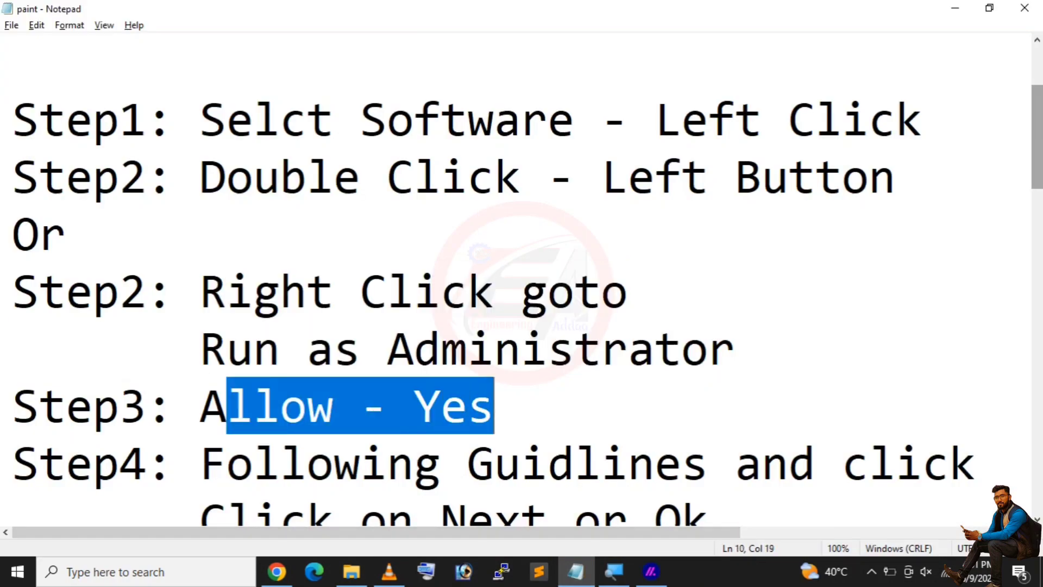
scroll(494, 406, "down", 1)
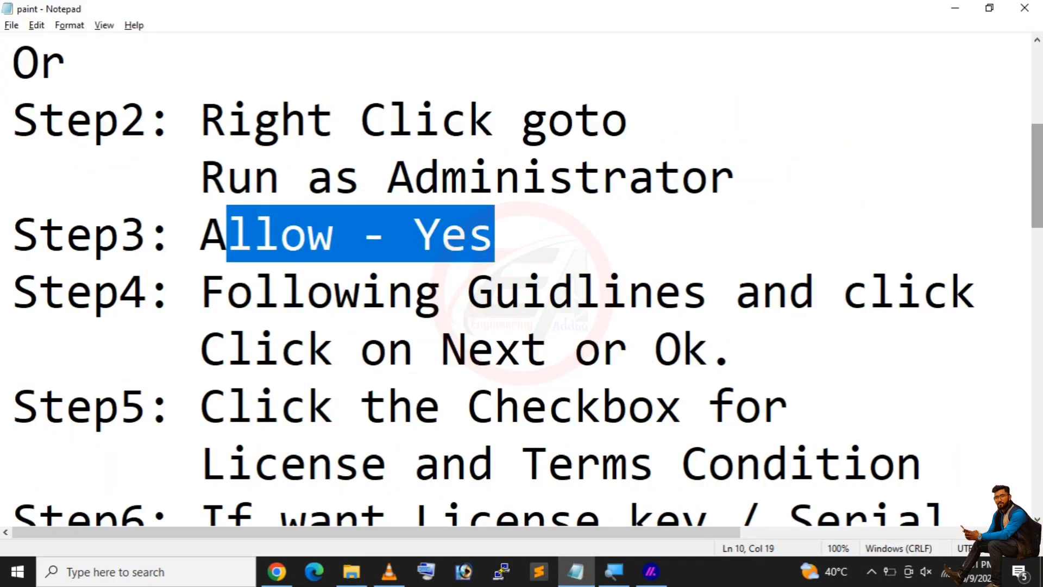
left_click_drag(200, 290, 735, 348)
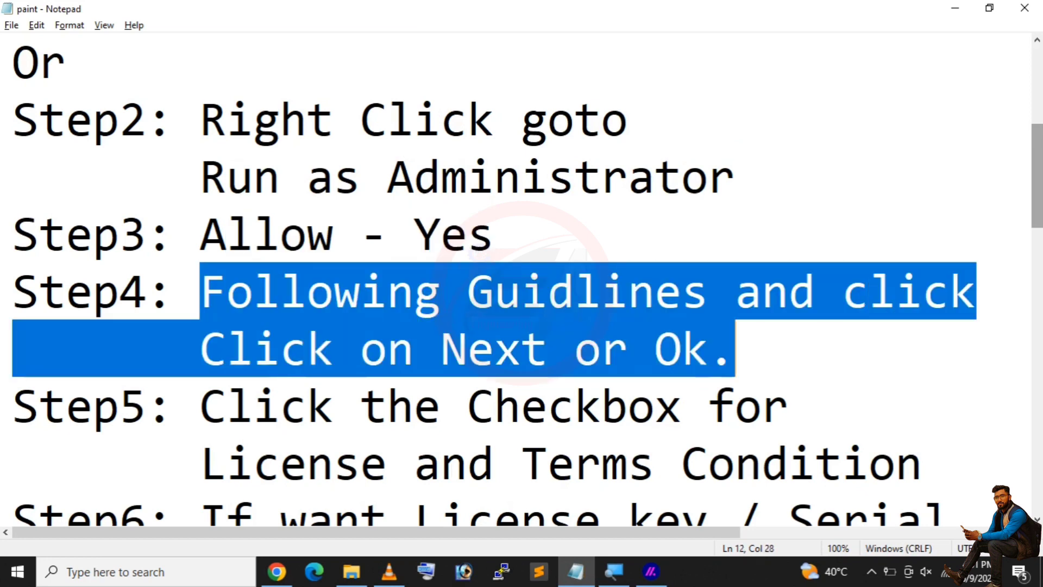
Switch to the TypingMaster Pro setup, accept English as the setup language and continue past the welcome page
left_click(955, 7)
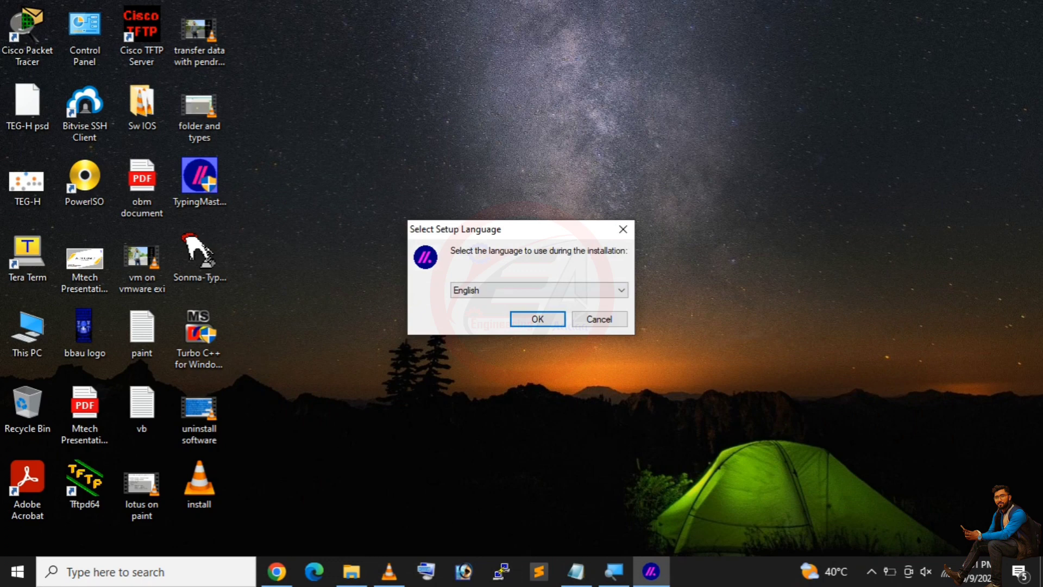
key("Return")
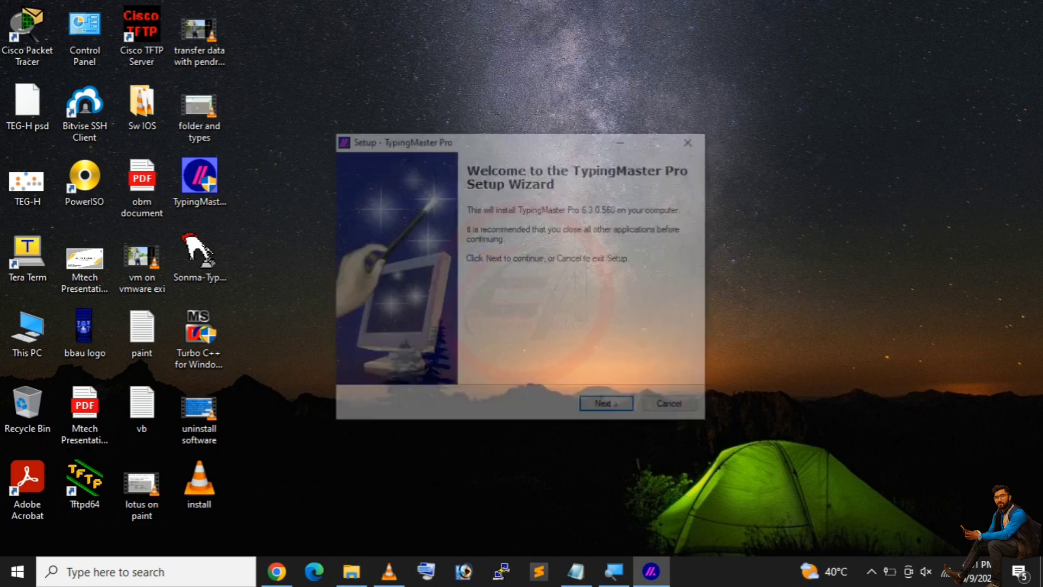
key("Return")
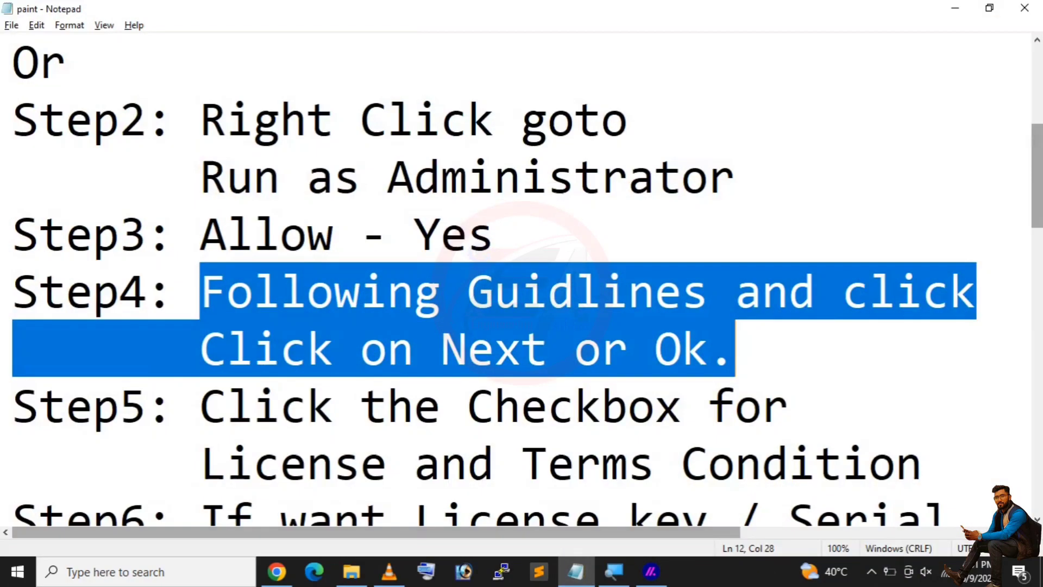
Highlight the Step5 instruction about the checkbox for License and Terms Condition in the Notepad notes
scroll(521, 272, "down", 1)
left_click_drag(200, 235, 762, 235)
key("shift+Down")
key("shift+Right")
key("shift+Right")
key("shift+Right")
key("shift+Right")
key("shift+Right")
key("shift+Right")
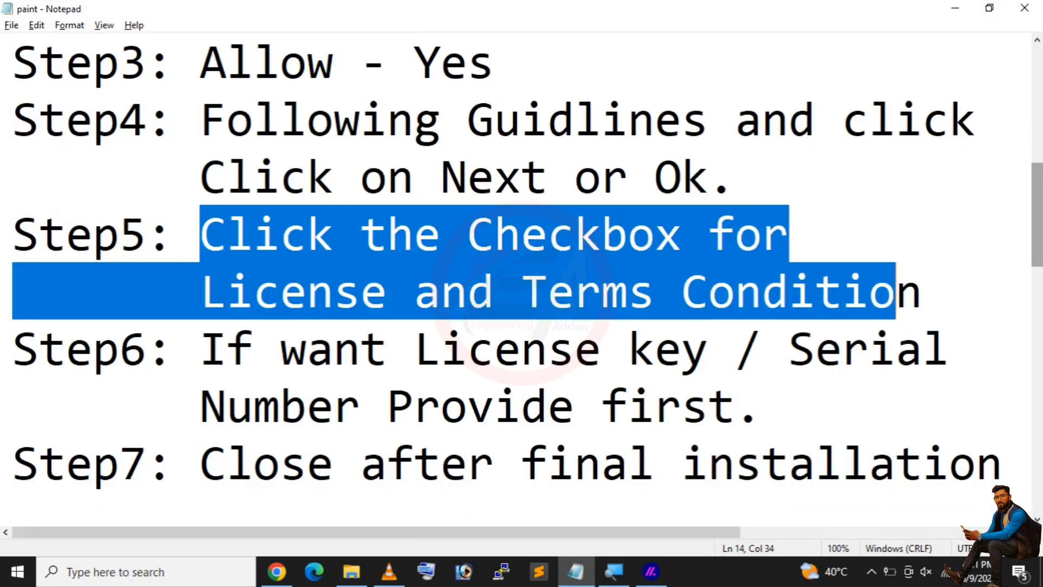
Return to the TypingMaster Pro setup, accept its license agreement and continue
left_click(954, 8)
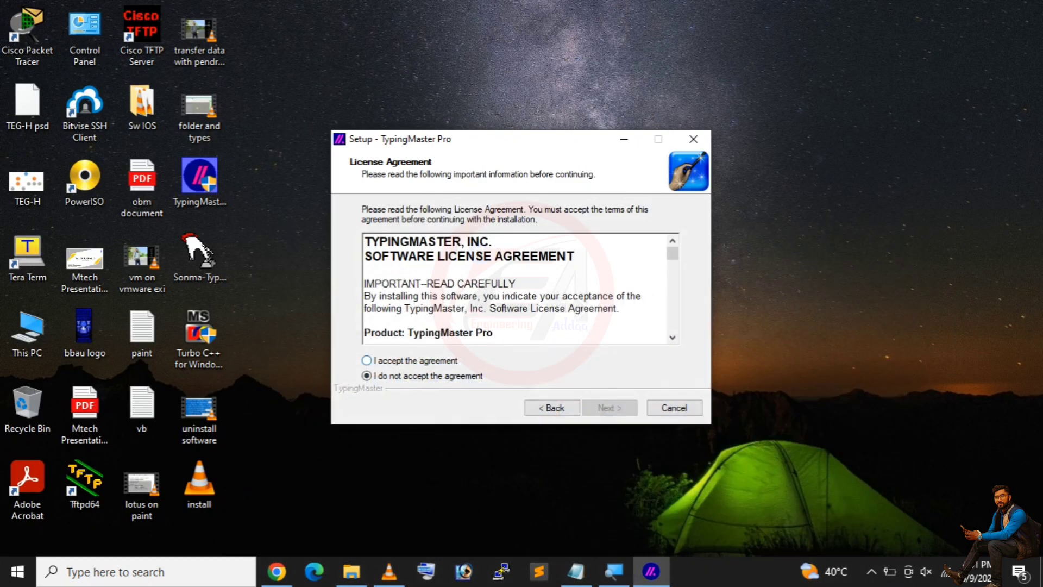
left_click(367, 360)
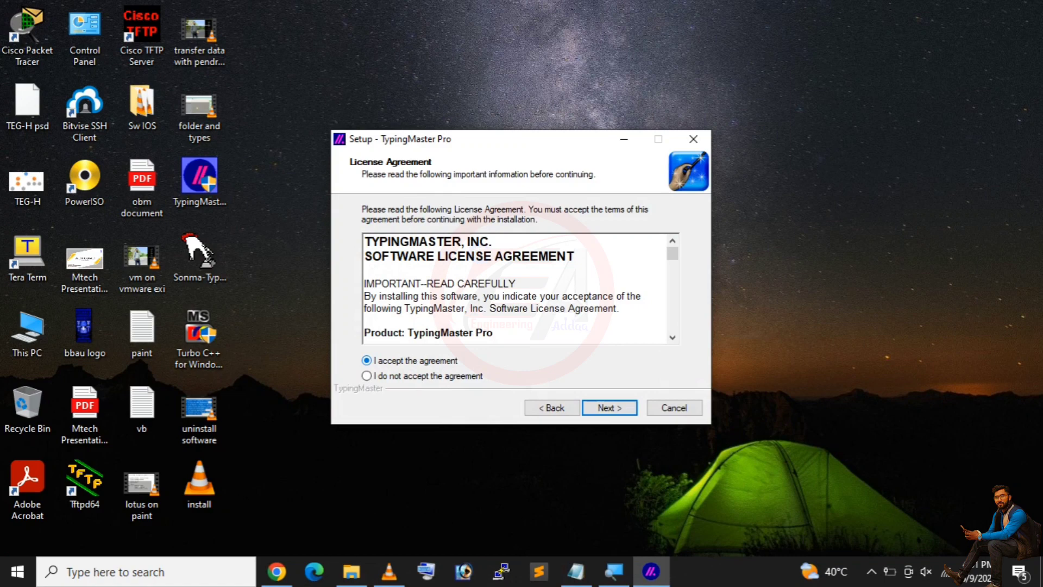
key("Return")
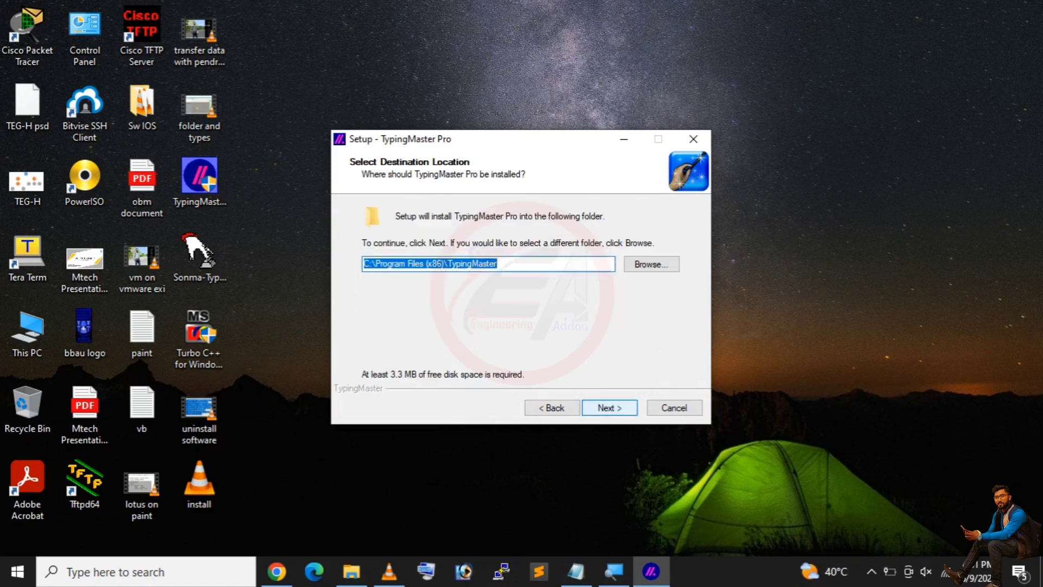
Install TypingMaster Pro into the existing folder C:\Program Files (x86)\TypingMaster with the Home User Installation components
key("Return")
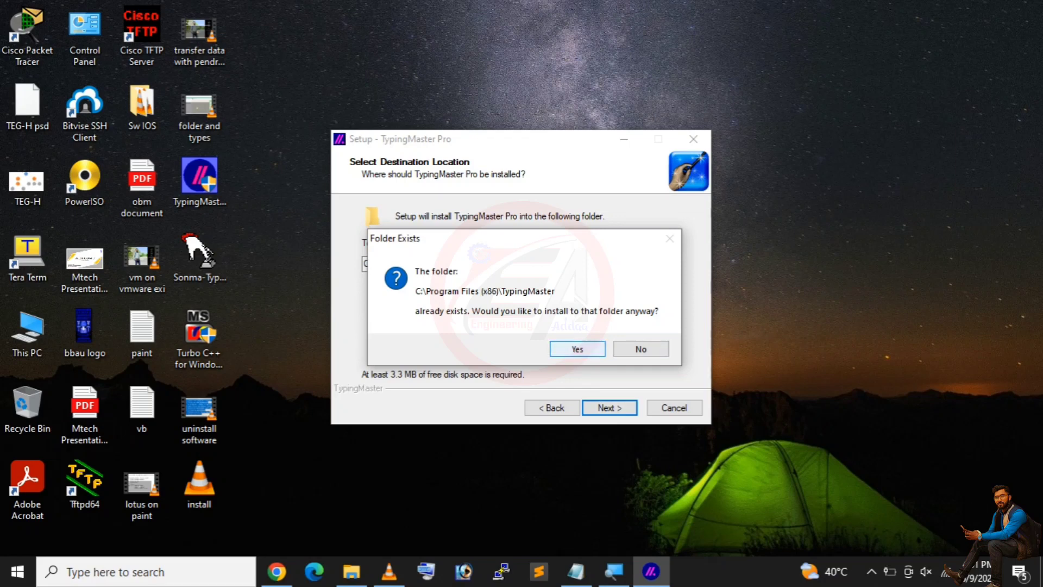
left_click(577, 349)
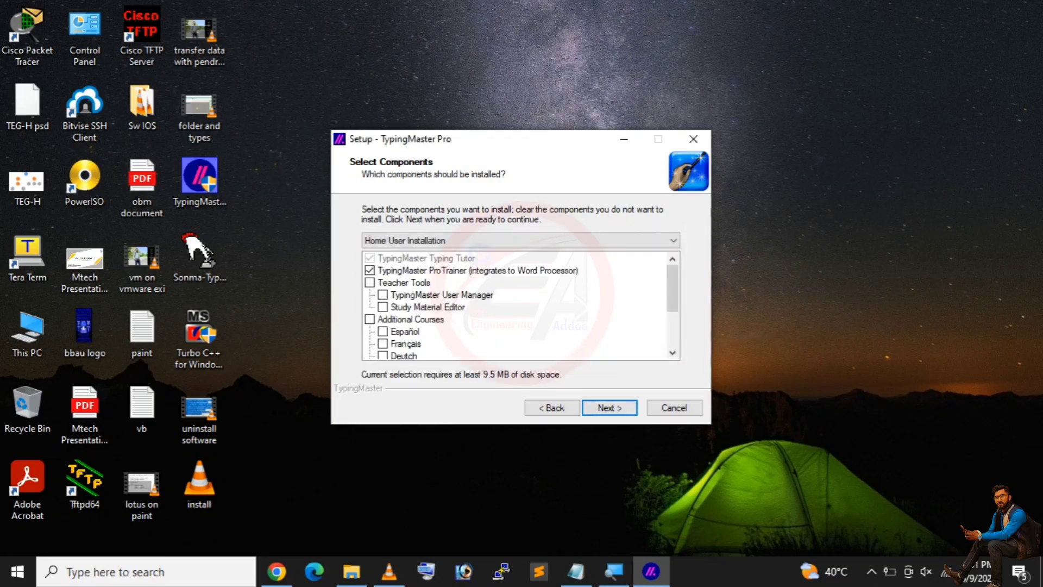
left_click(609, 407)
left_click(609, 407)
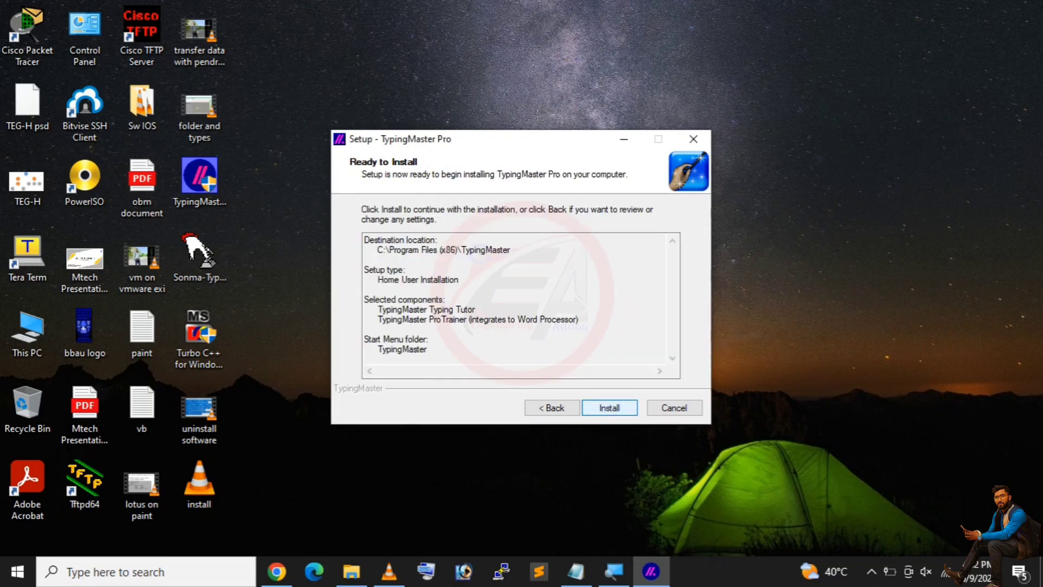
key("Return")
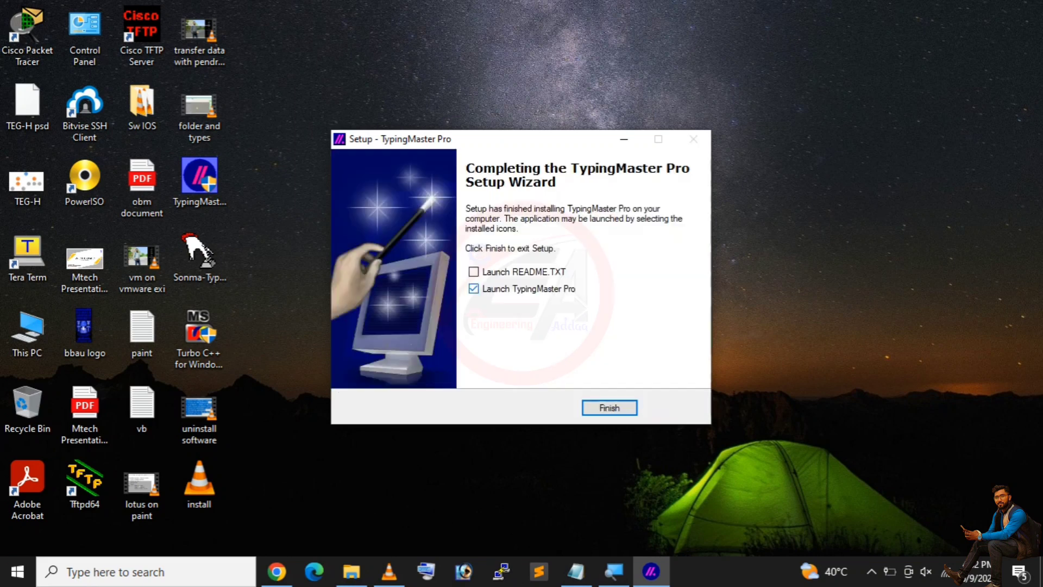
Turn off launching TypingMaster Pro and finish the setup wizard
left_click(473, 288)
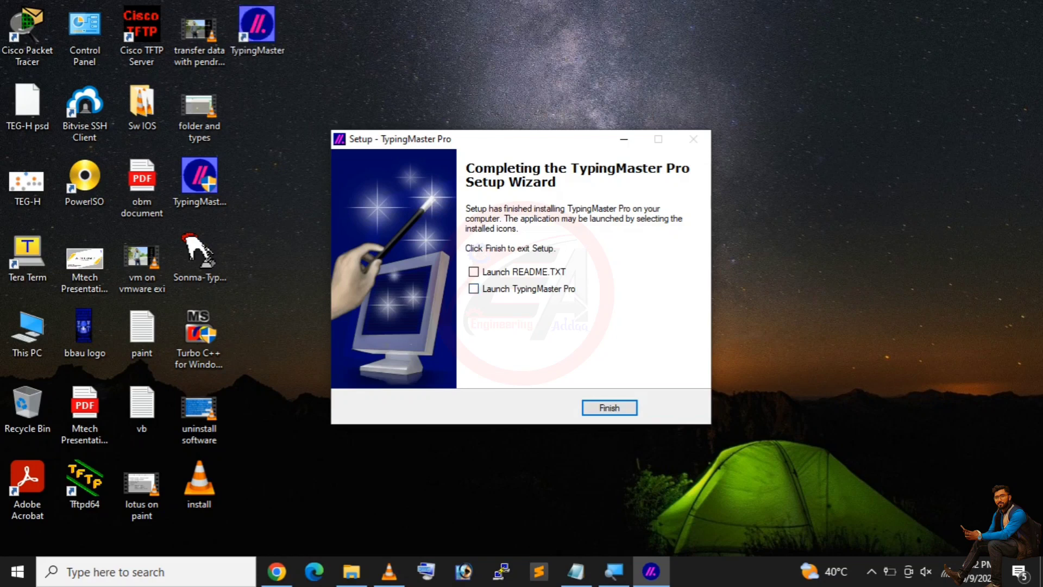
left_click(609, 407)
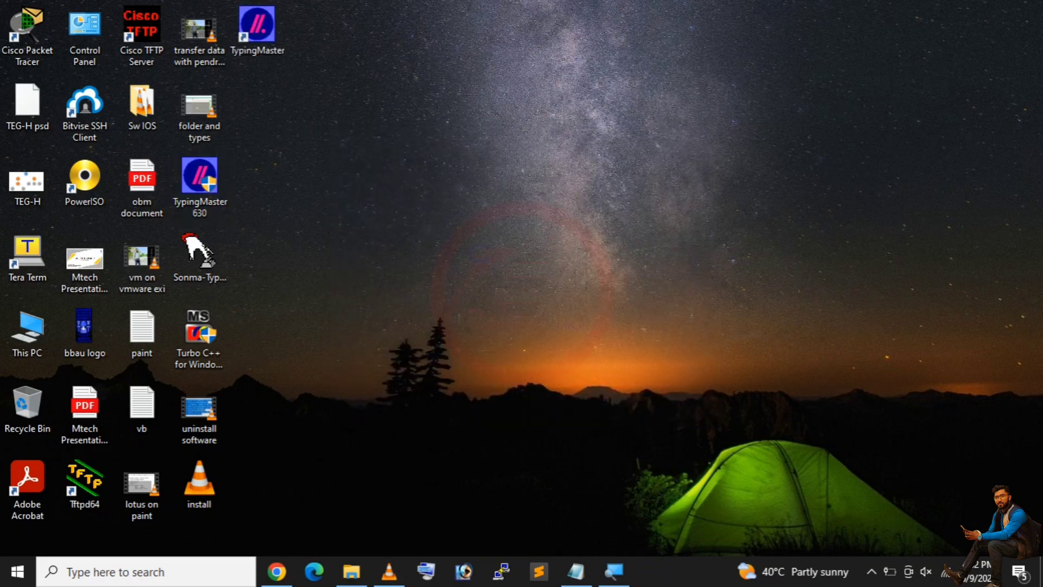
Open TypingMaster from its desktop shortcut and enter with the existing user profile
double_click(253, 28)
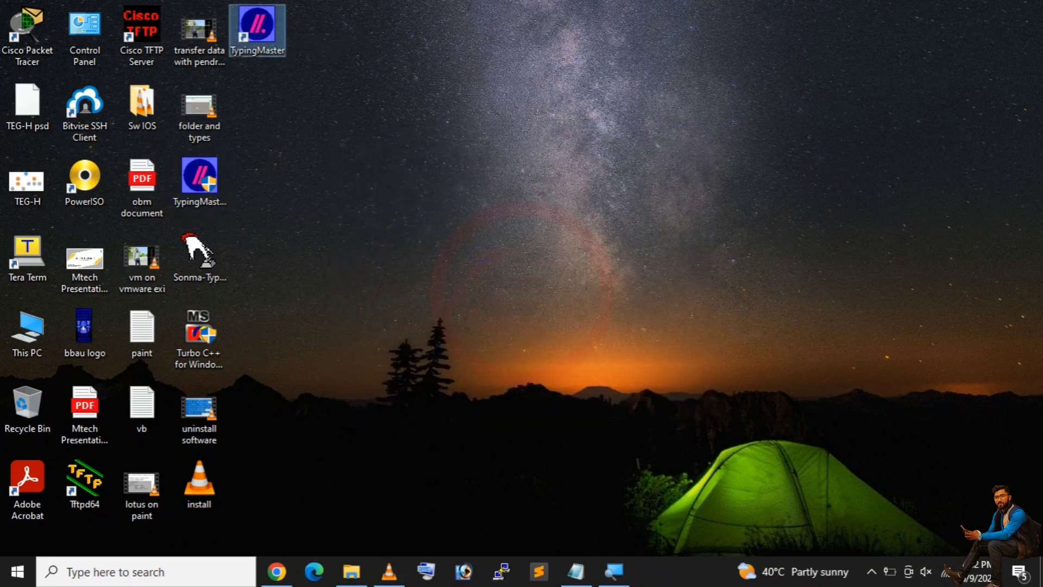
double_click(257, 27)
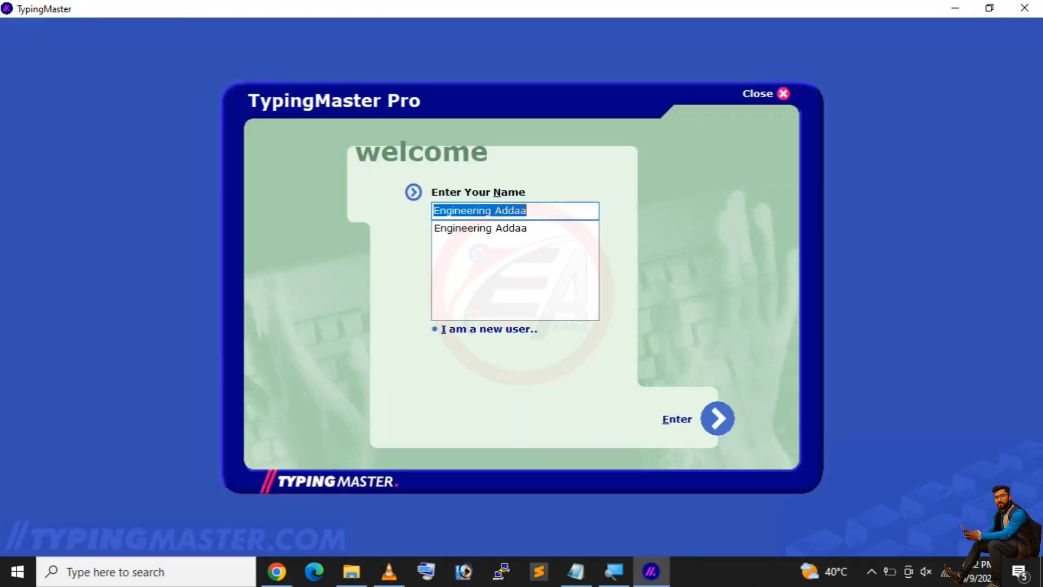
key("Return")
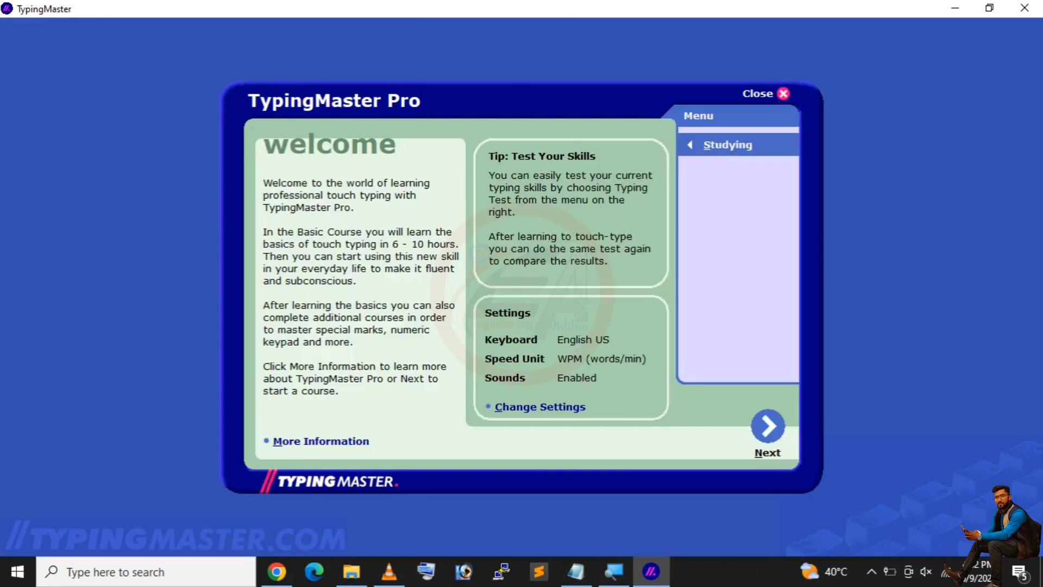
Start the typing test "DNA Research -- the Human Genome Project" with a 2 min. duration and enter some random letters
left_click(734, 191)
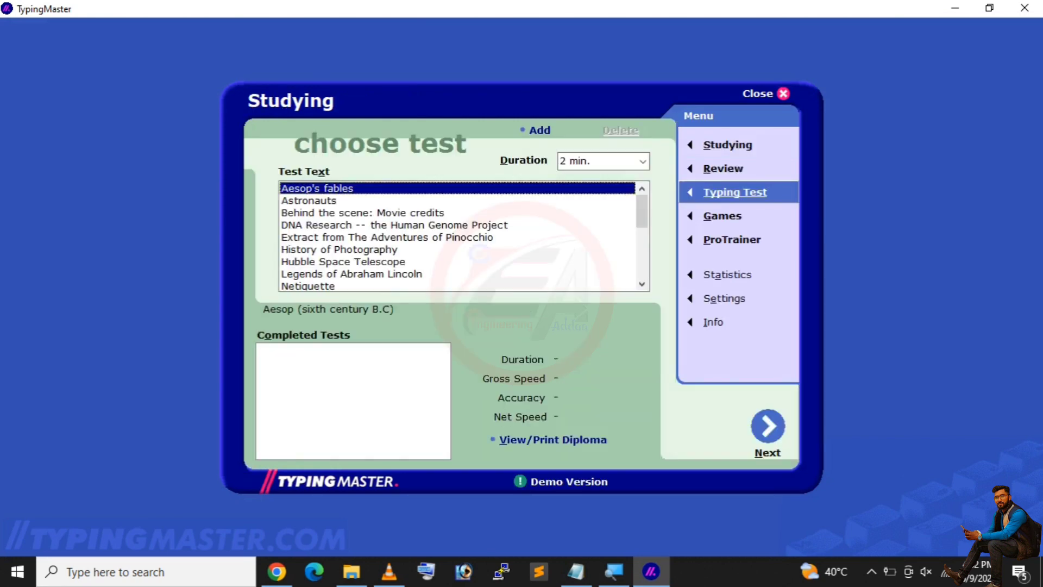
left_click(394, 224)
key("Return")
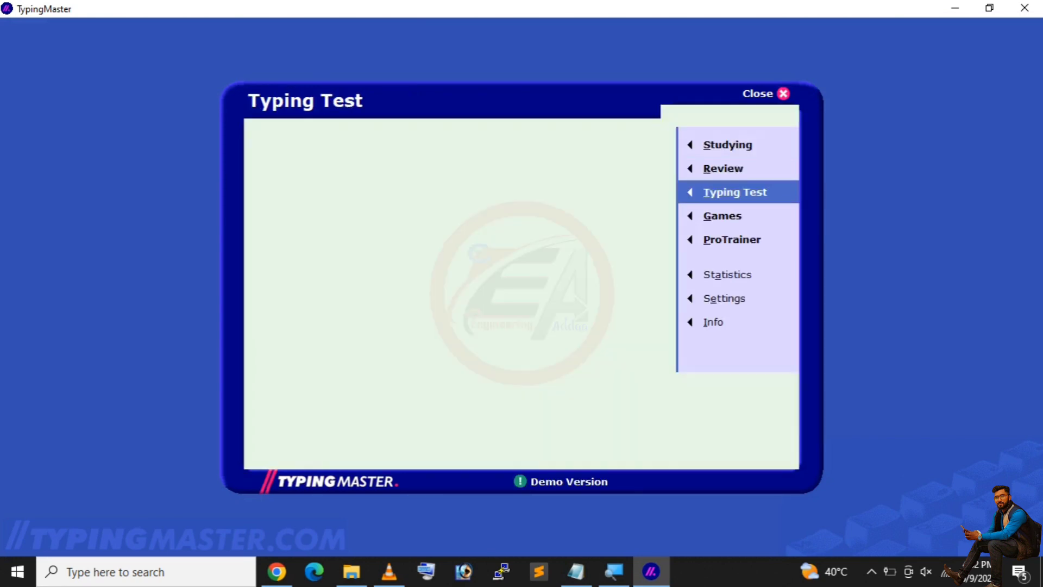
type("dadsadsdadadsddas")
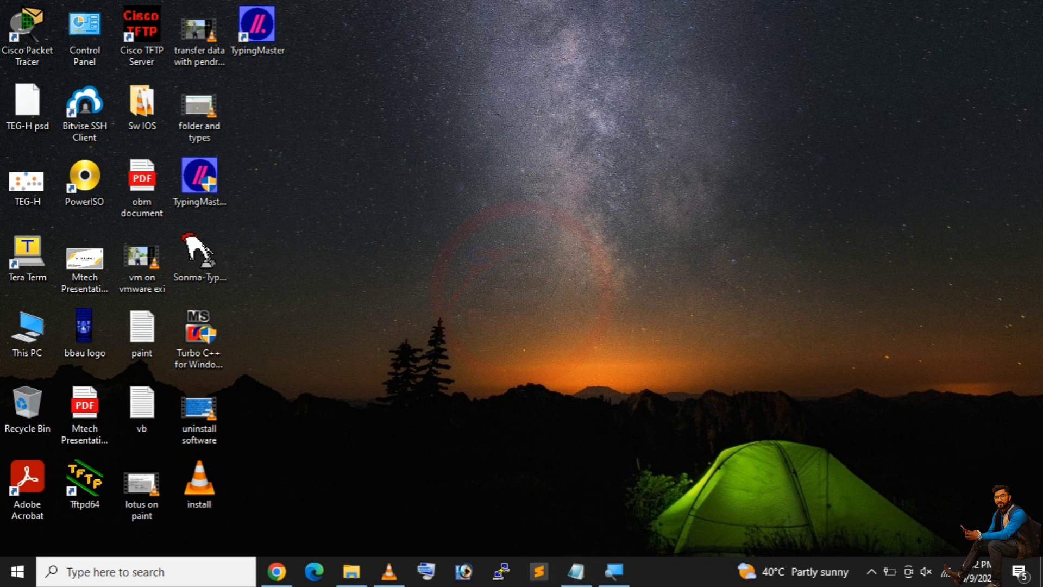
Install Sonma Typing-Expert into C:\Program Files (x86)\Sonma Typing-Expert, accepting its license agreement, and open its desktop shortcut
left_click(204, 250)
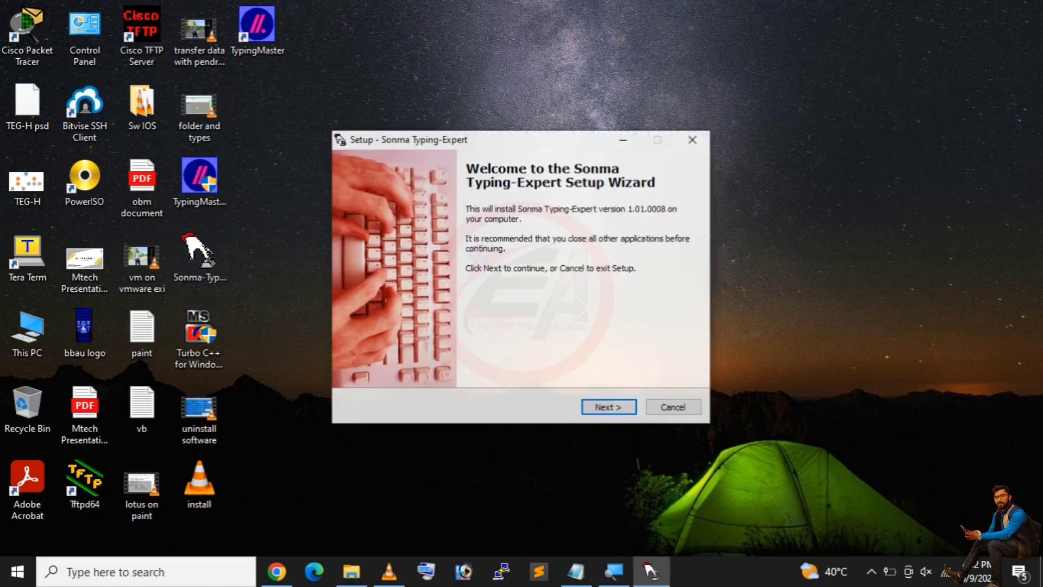
key("Return")
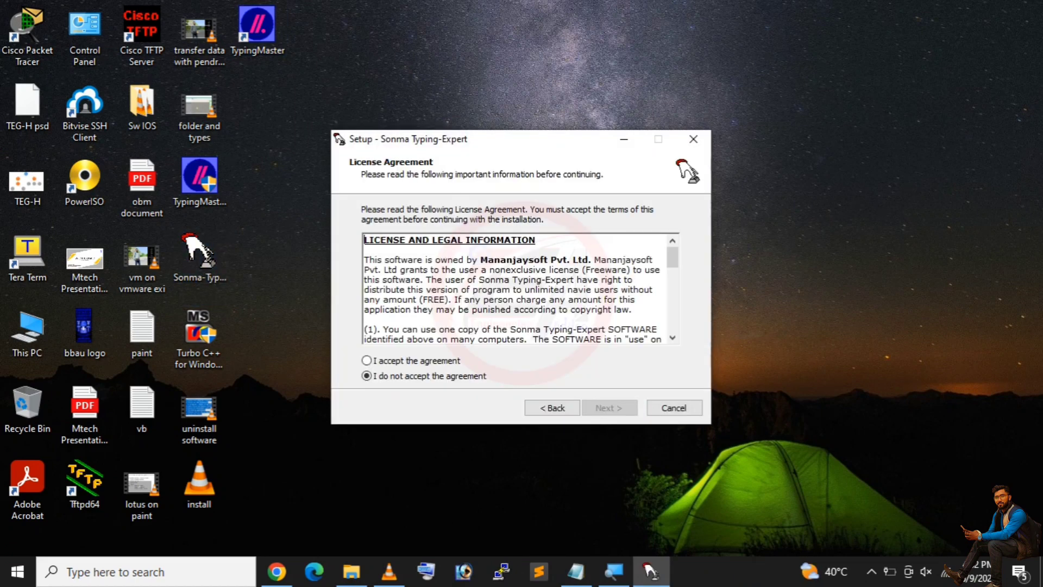
key("alt+a")
key("Return")
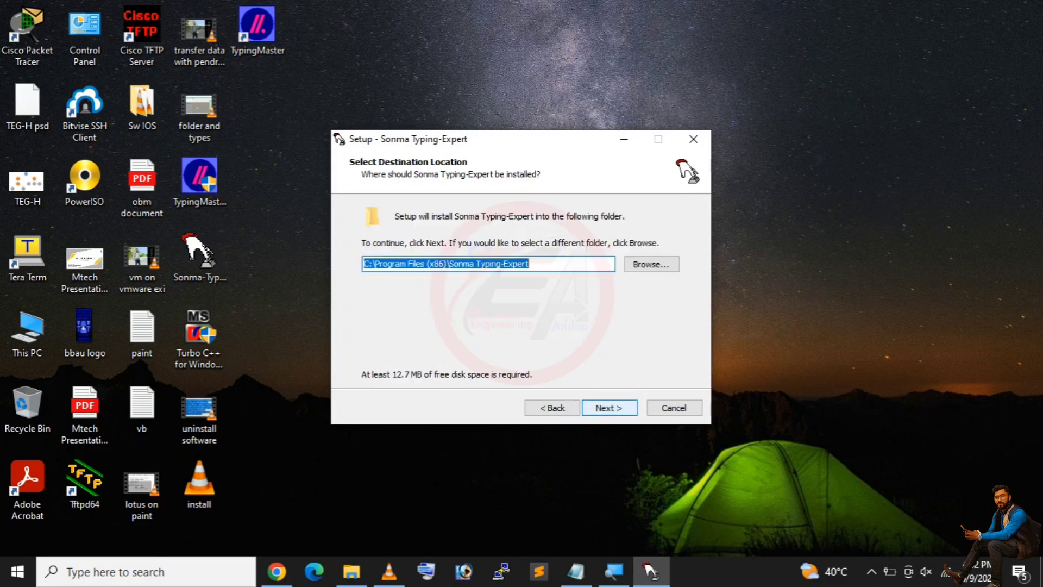
key("Return")
key("Return")
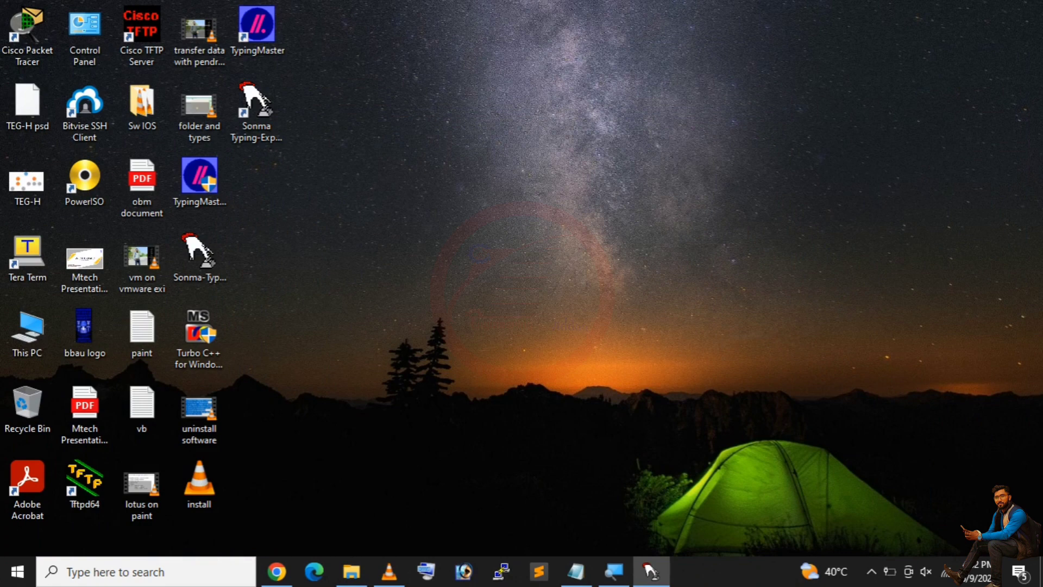
double_click(256, 111)
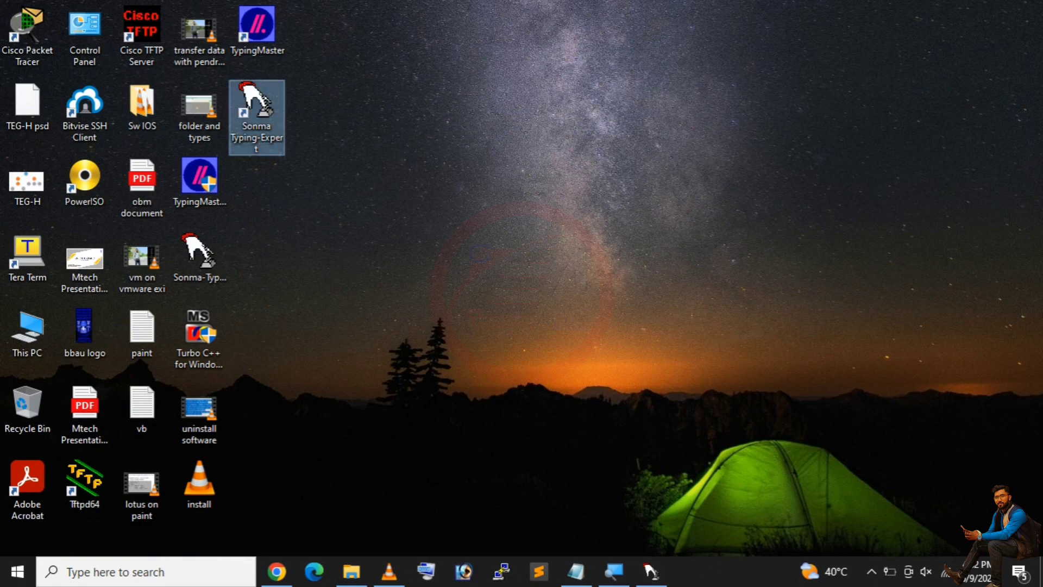
Install TurboC++ 3.0.7.7c as administrator, accepting its license agreement, and finish the setup wizard without showing the Readme
left_click(200, 334)
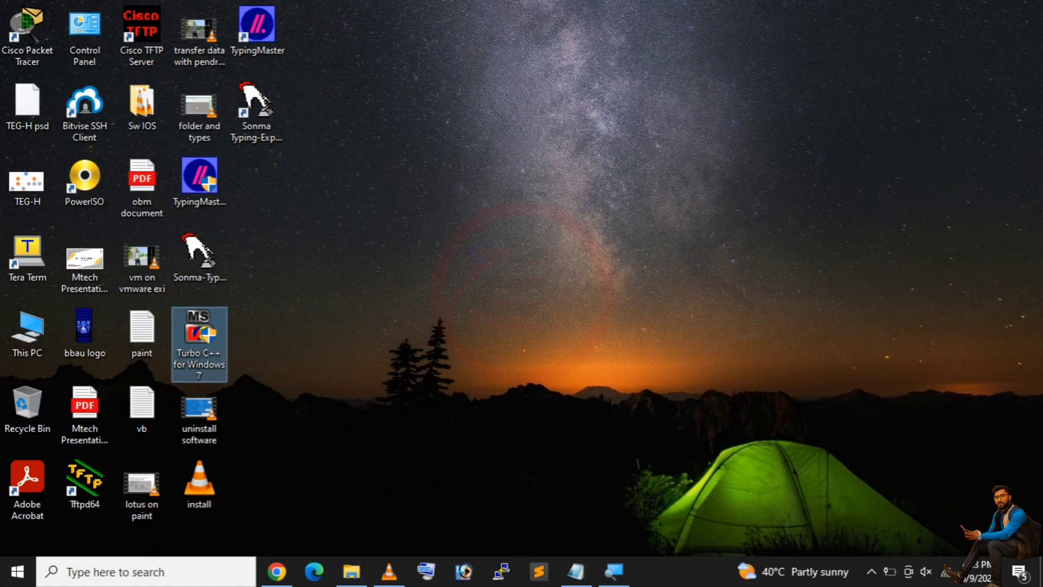
right_click(209, 338)
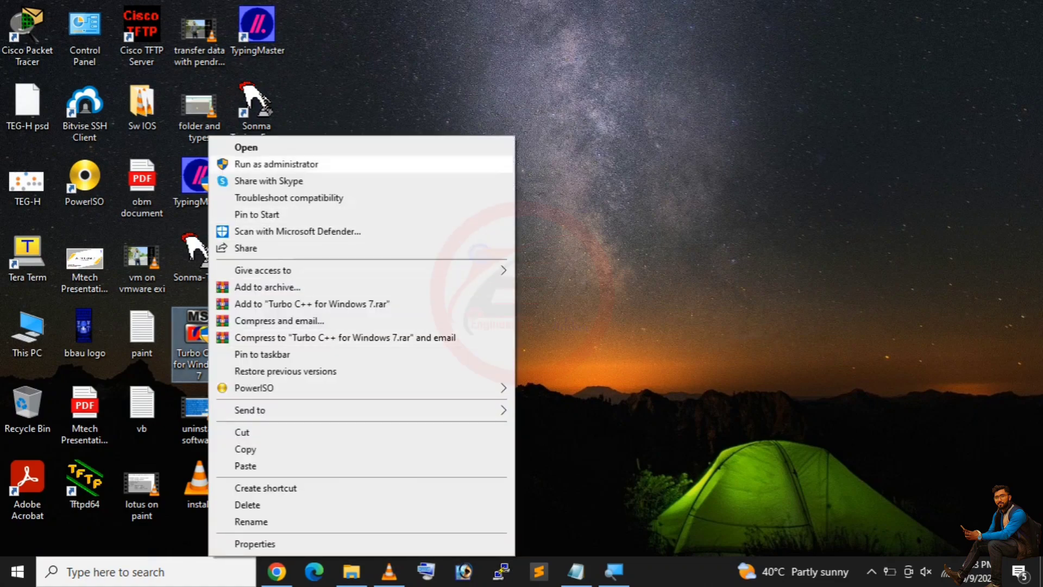
left_click(256, 164)
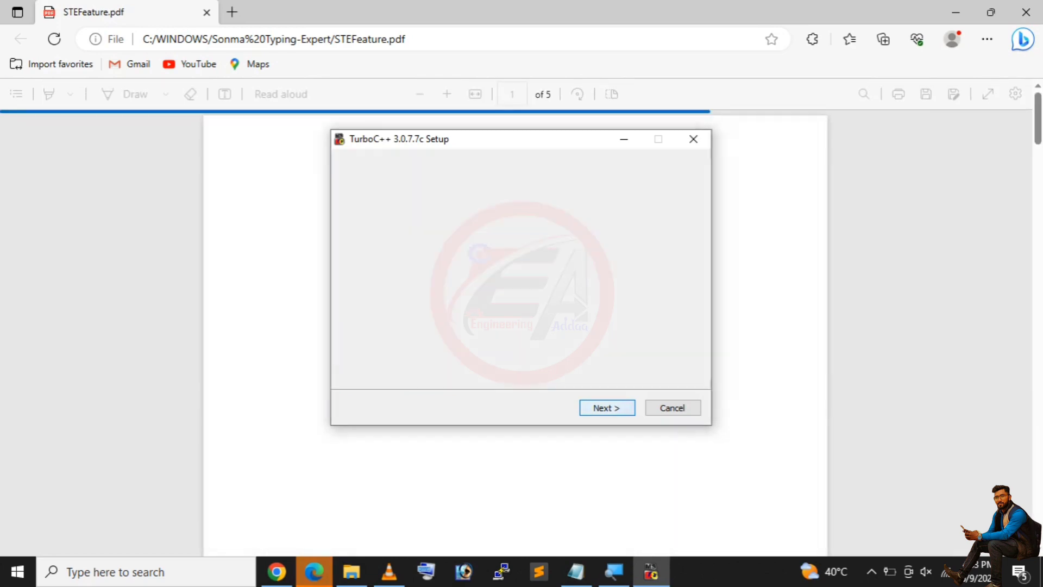
left_click(1026, 12)
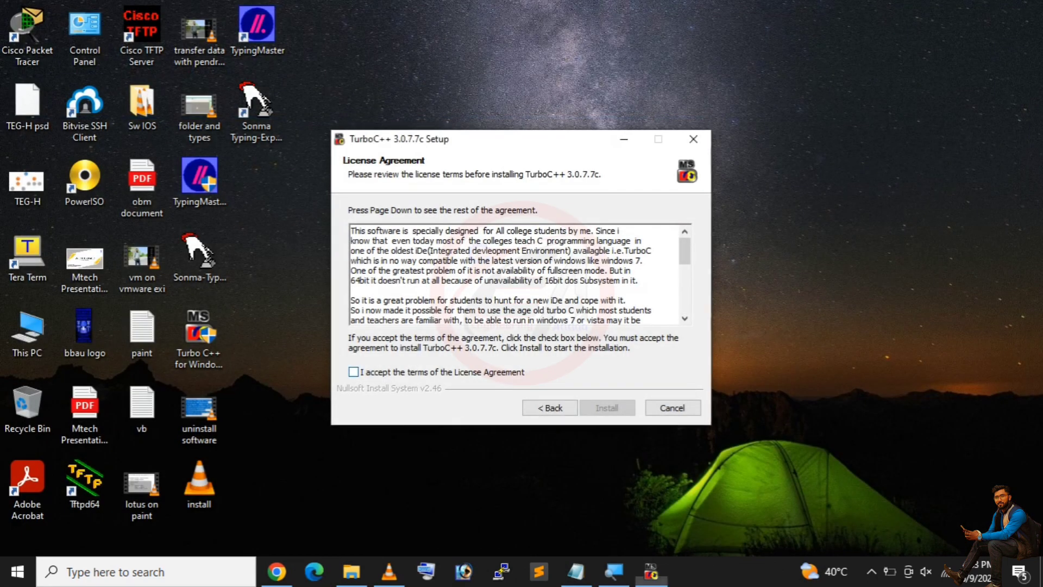
left_click(353, 371)
left_click(607, 407)
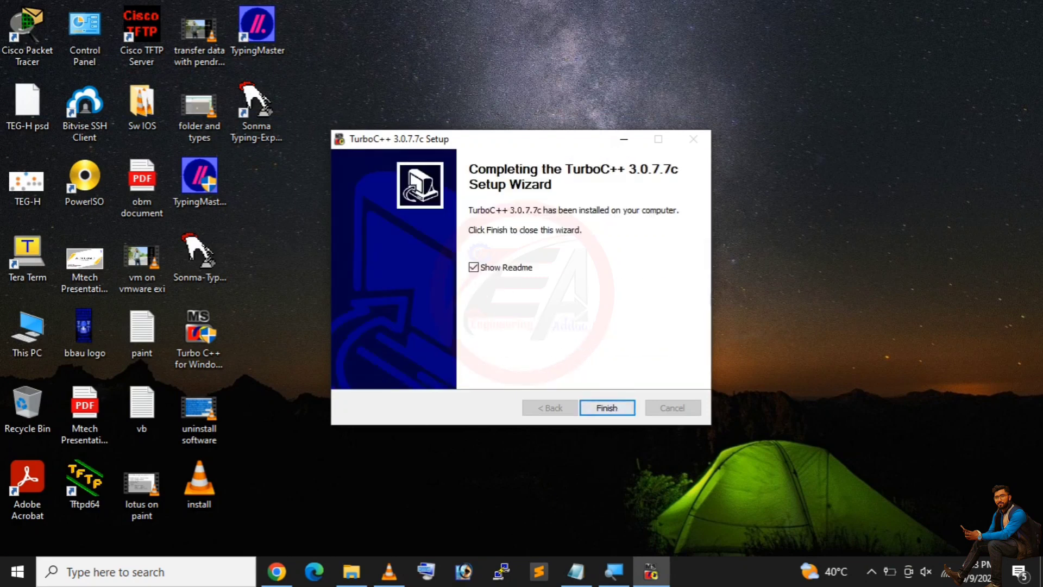
left_click(474, 267)
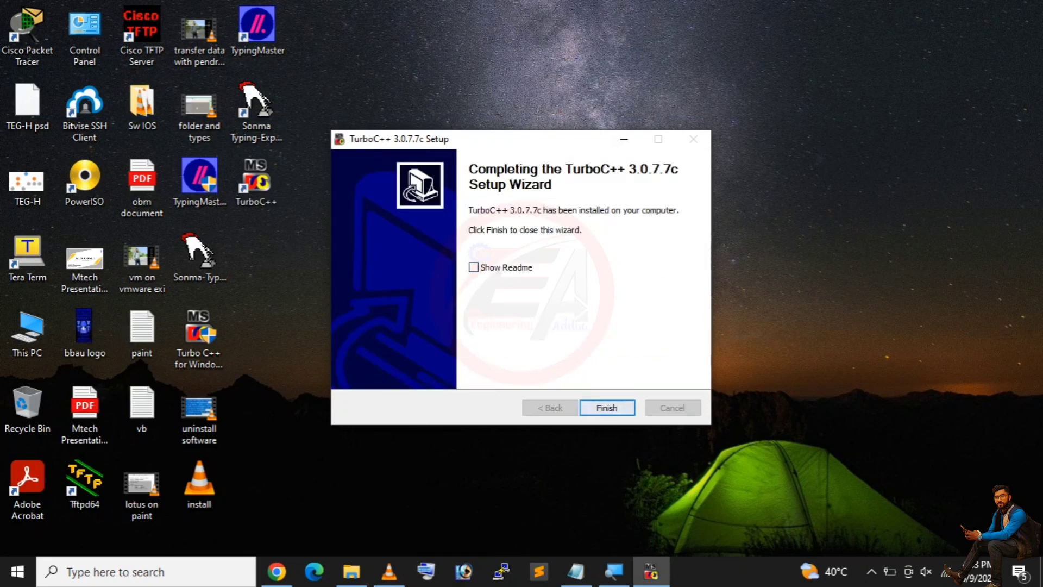
left_click(607, 407)
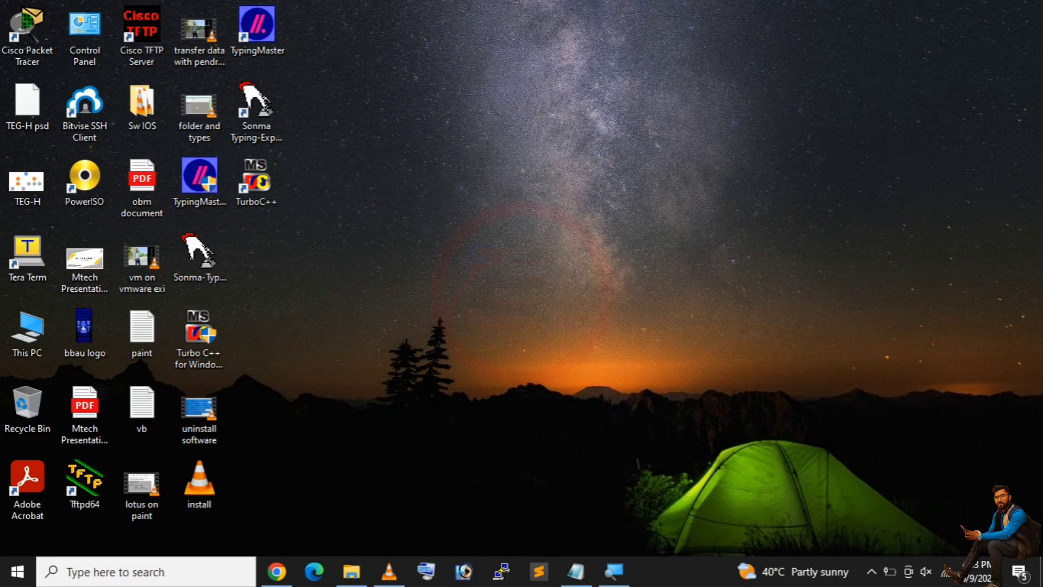
Run the setup application from the MS Office 2007 folder on the Softwares (G:) drive
left_click(351, 570)
left_click(203, 244)
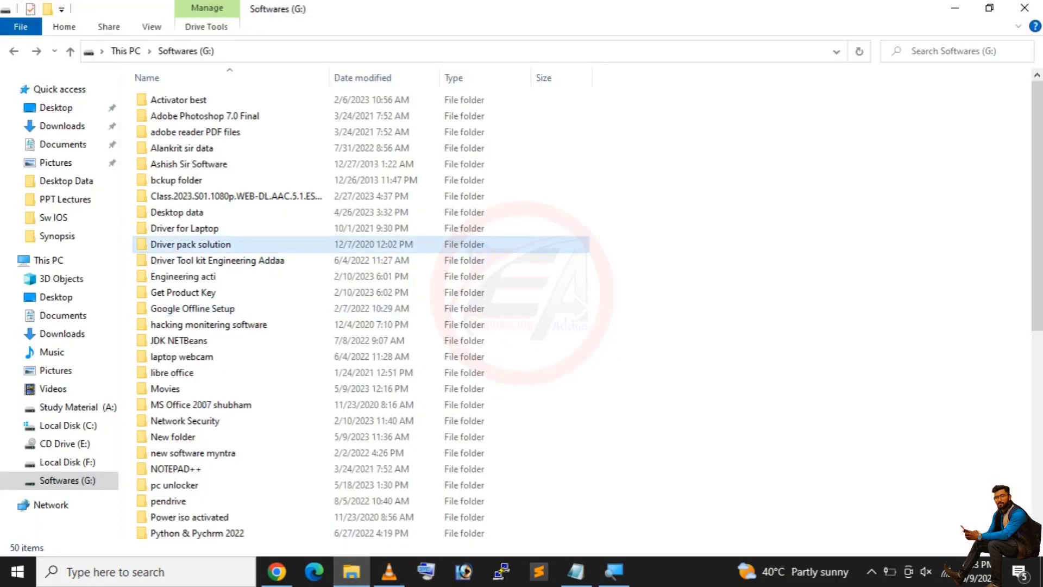
scroll(202, 243, "down", 3)
double_click(200, 274)
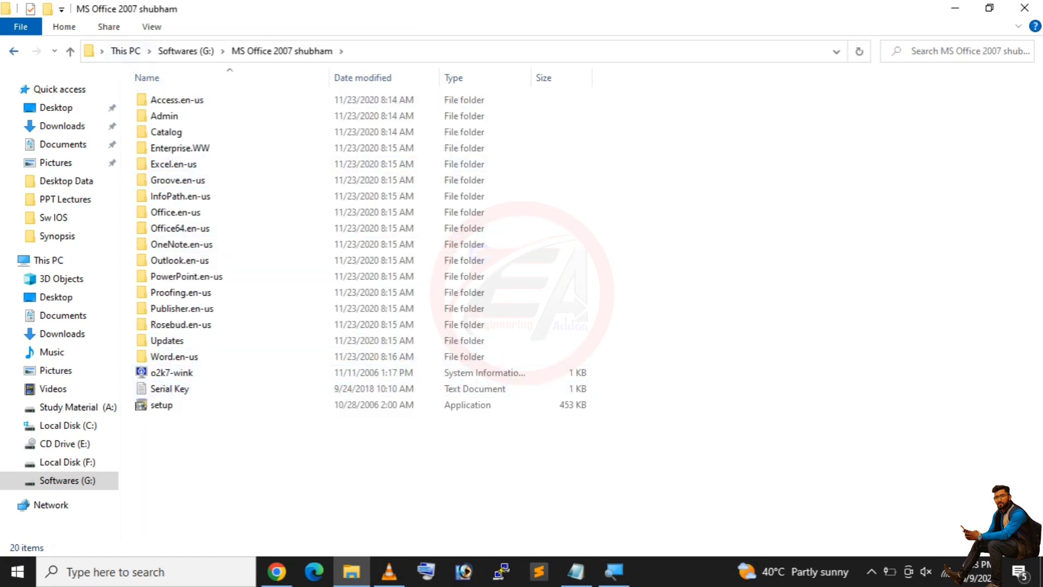
left_click(14, 51)
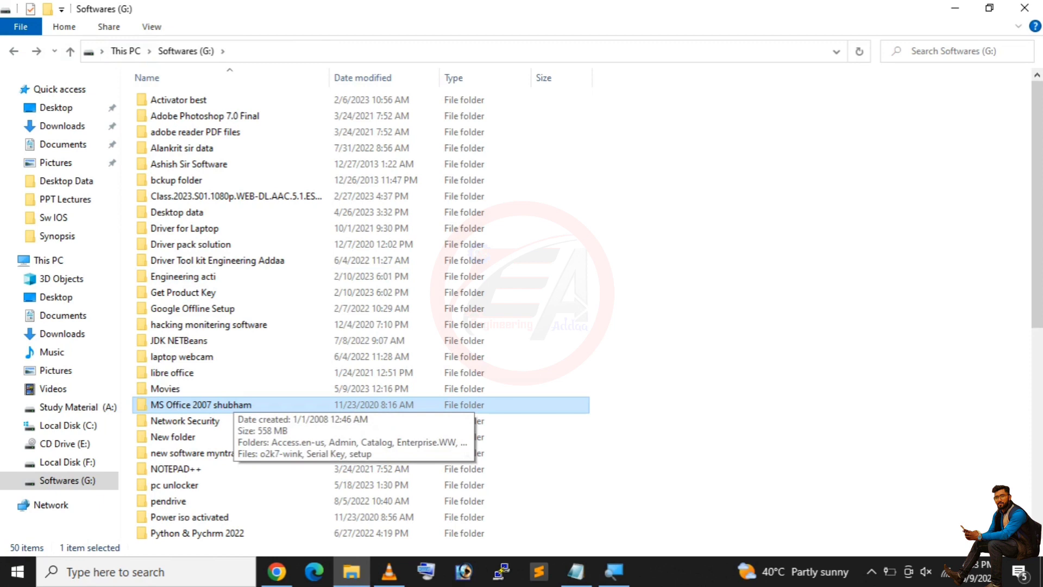
double_click(232, 404)
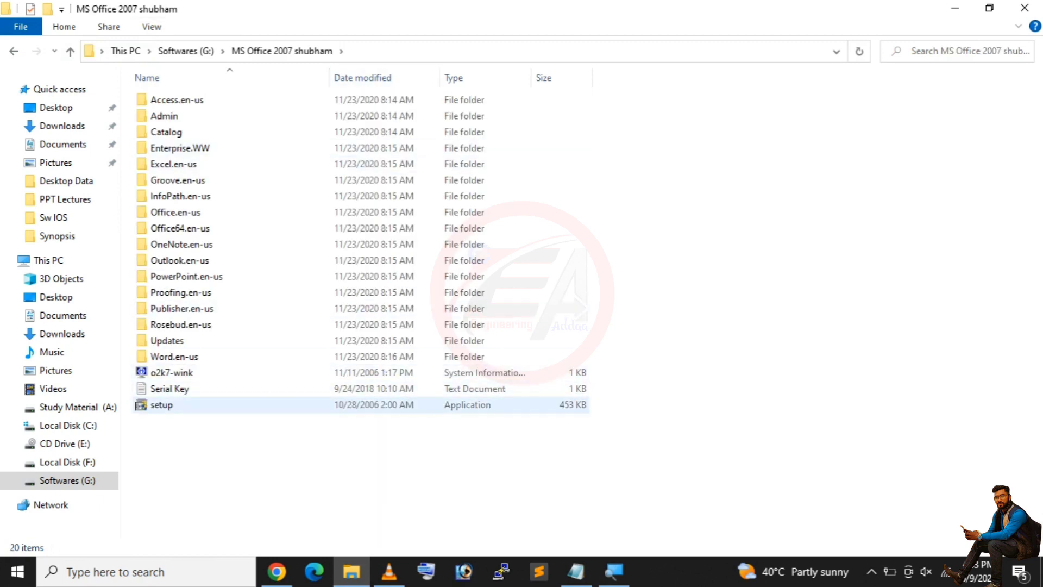
left_click(232, 404)
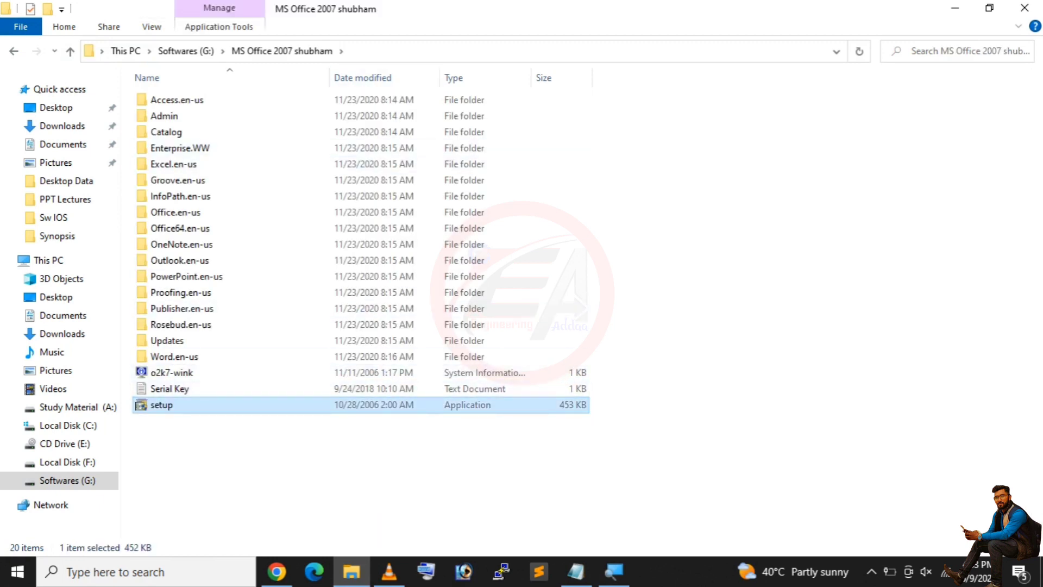
key("Return")
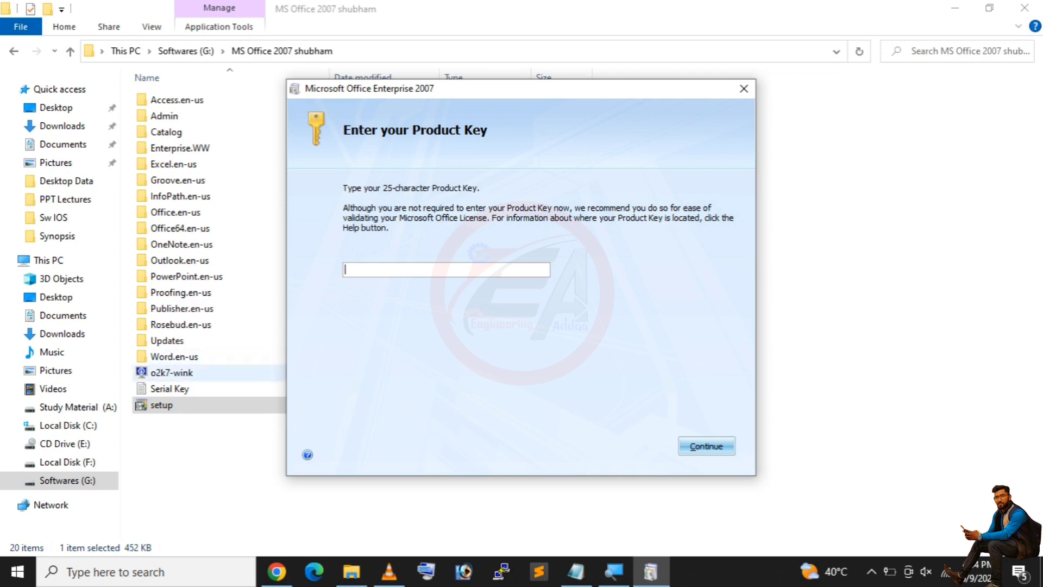
Copy the product key from the Serial Key text file in the MS Office 2007 folder and minimize the file
double_click(219, 389)
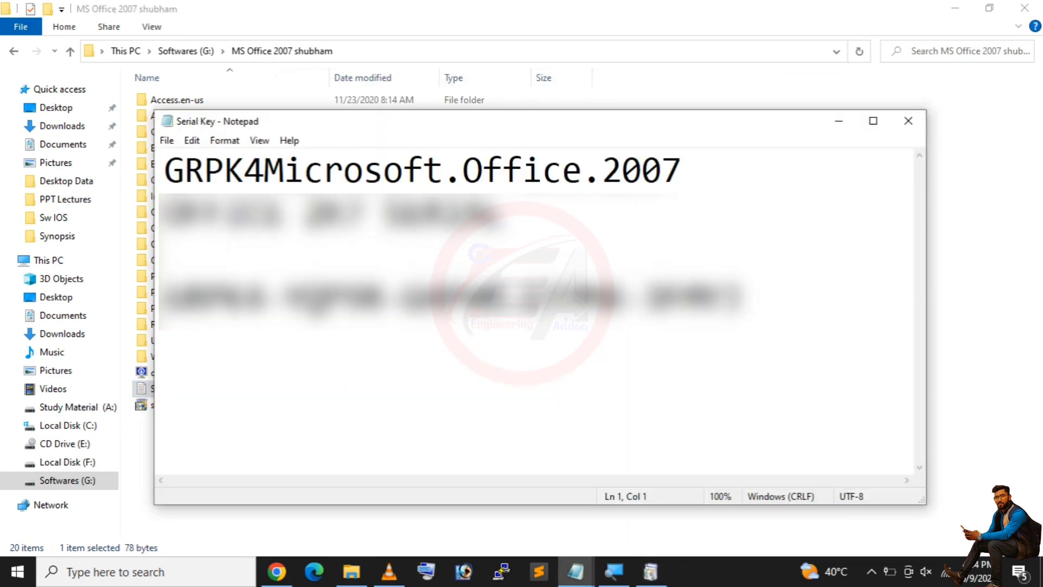
key("shift+Right")
key("shift+Right")
key("shift+Right")
key("shift+Right")
key("shift+Right")
key("shift+Right")
key("shift+Right")
key("shift+Right")
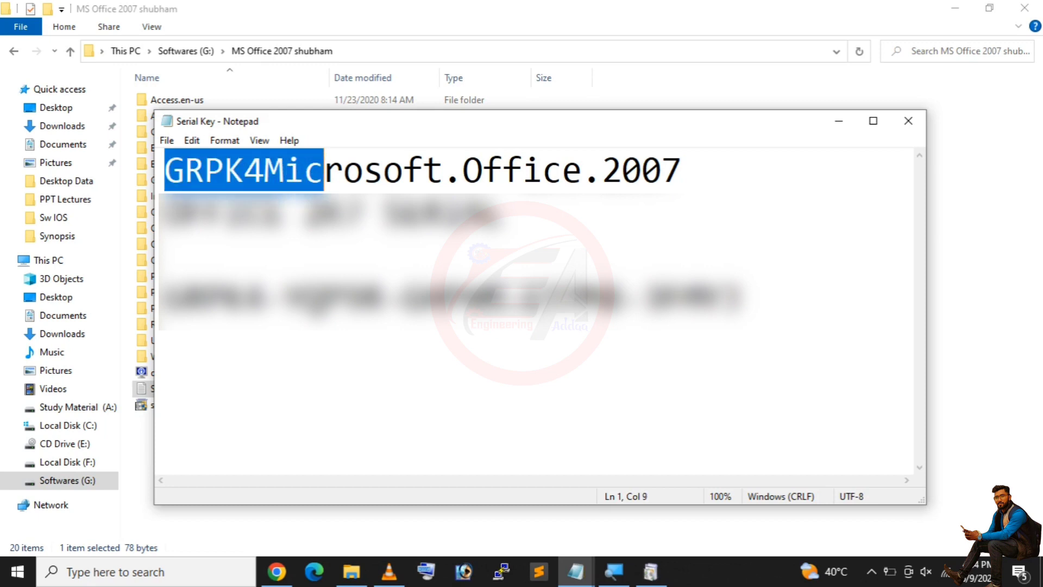
left_click(304, 298)
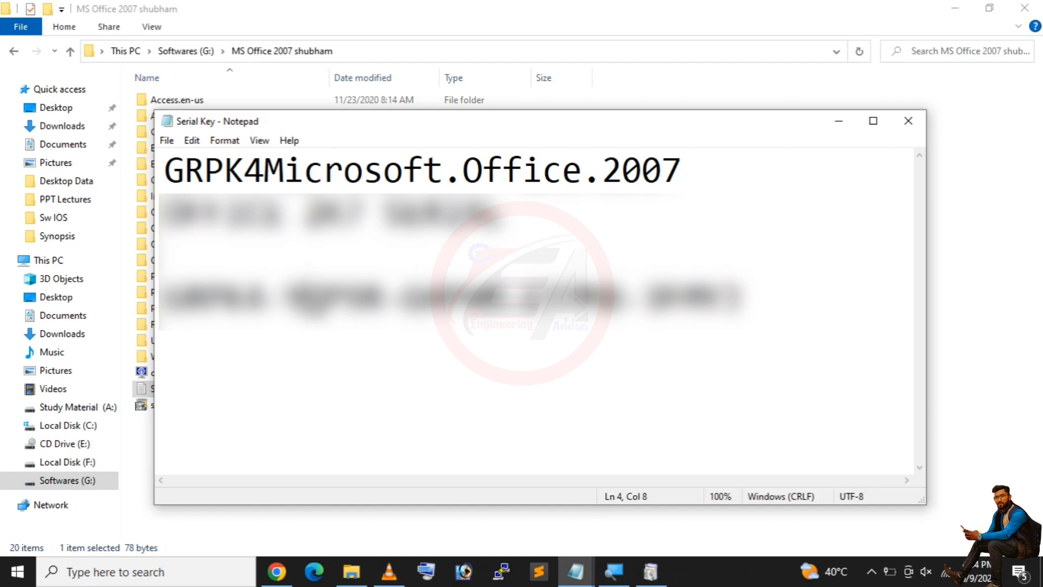
left_click_drag(165, 296, 741, 296)
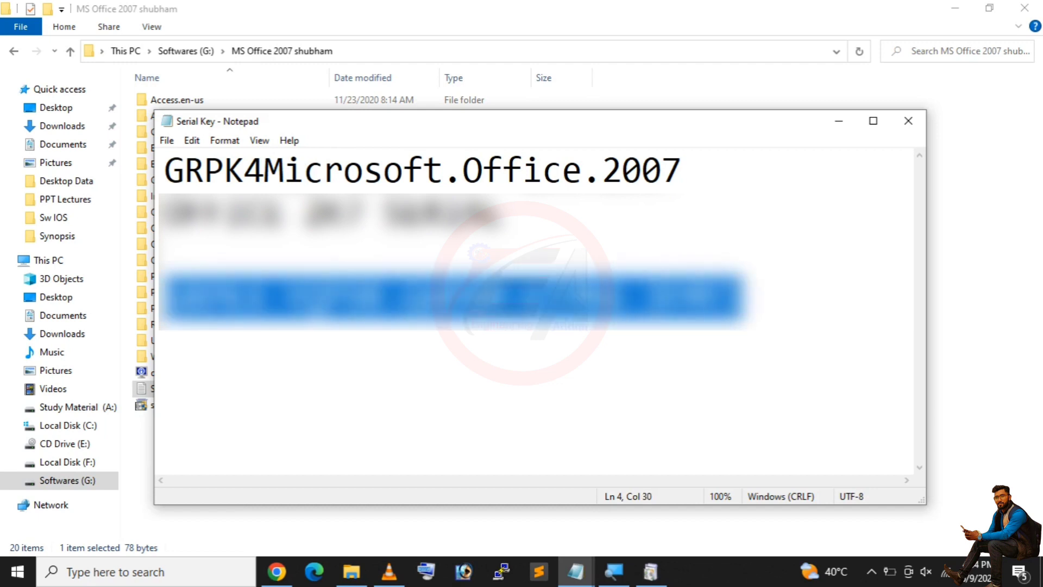
right_click(698, 302)
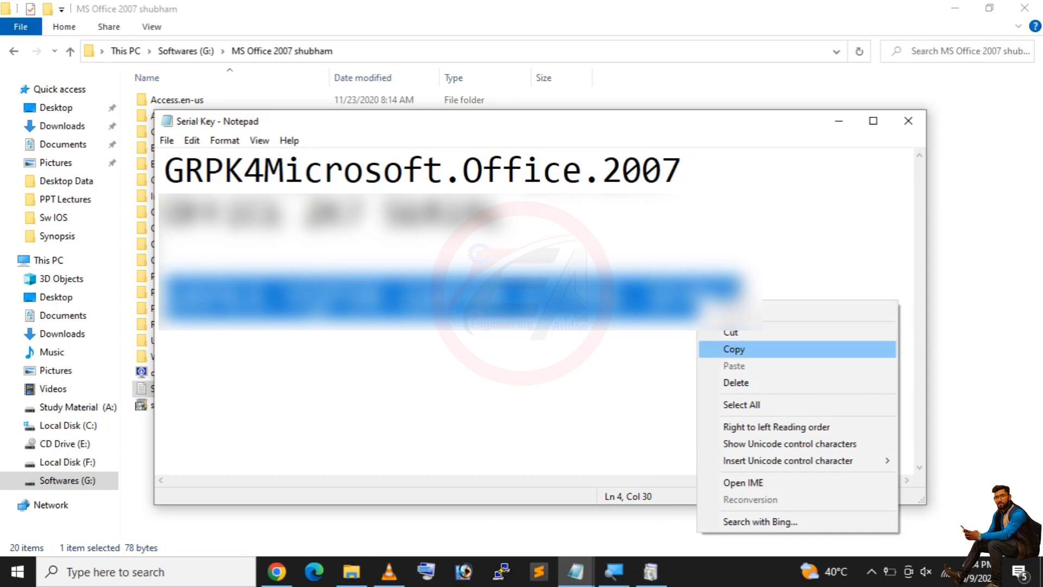
left_click(733, 348)
left_click(838, 120)
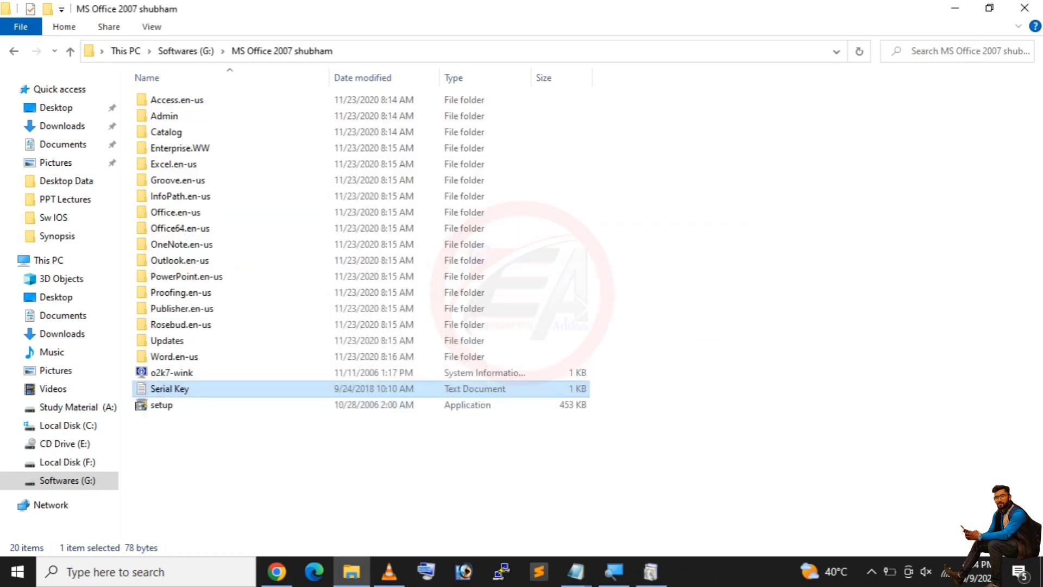
Paste the product key into the Microsoft Office Enterprise 2007 setup, retype its last character and start the installation
left_click(955, 7)
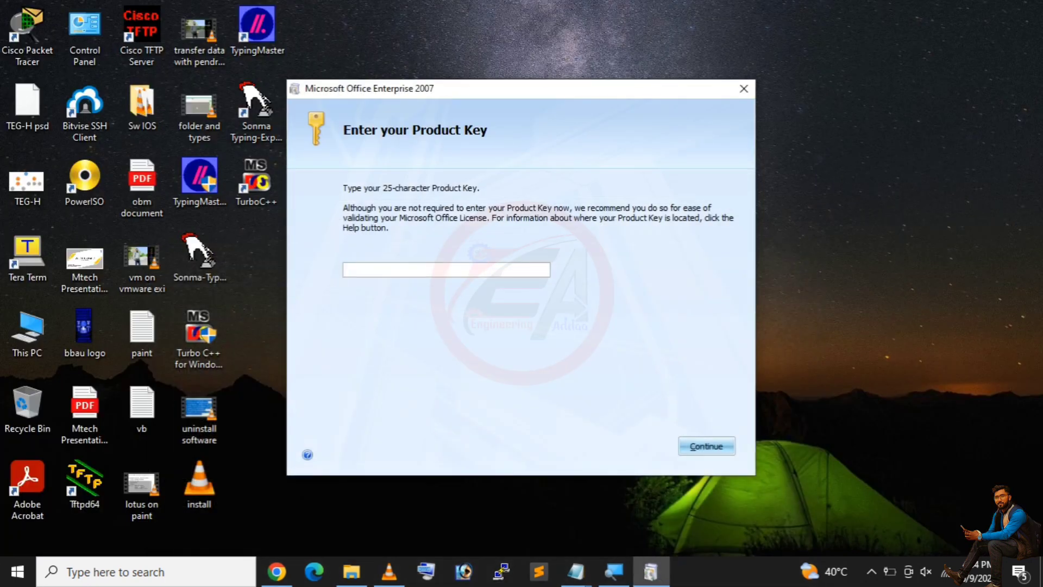
right_click(445, 271)
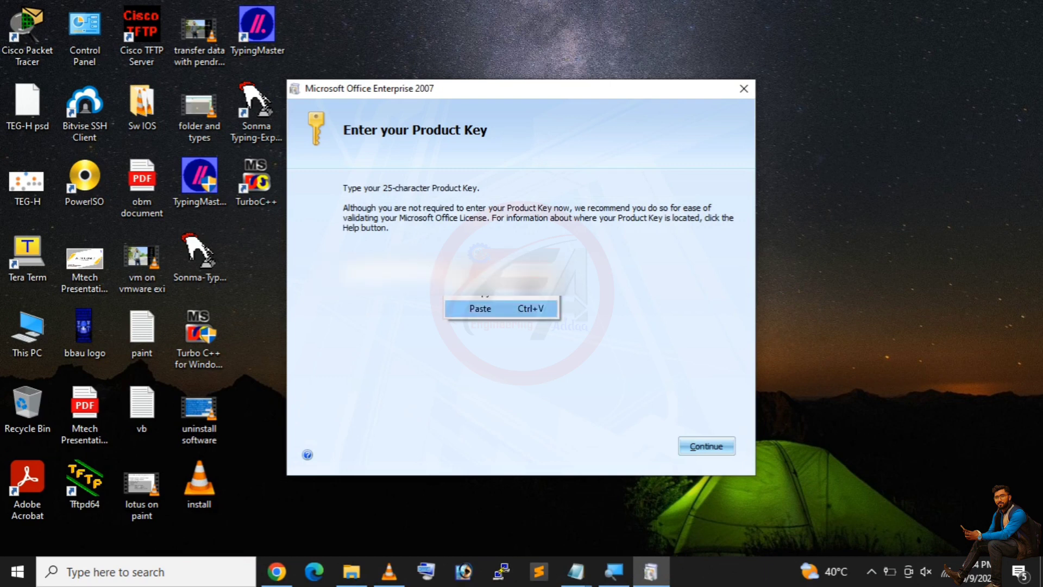
left_click(501, 308)
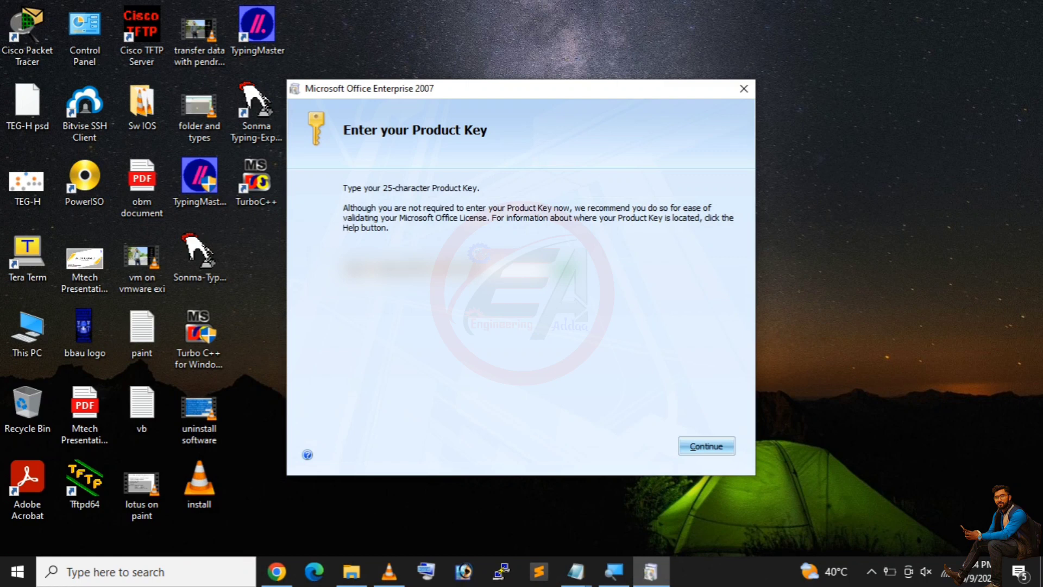
key("BackSpace")
type("o")
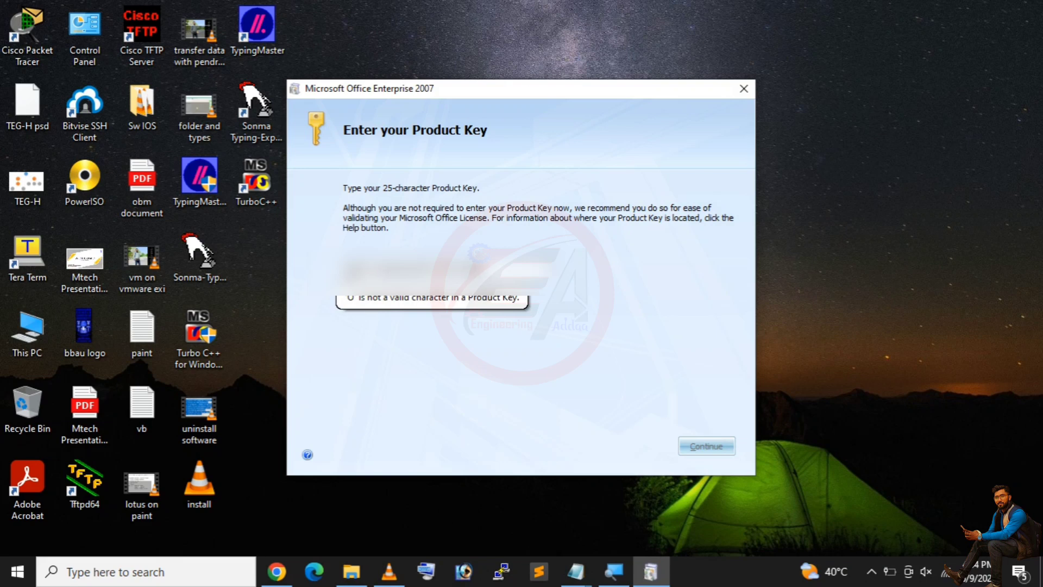
type("p")
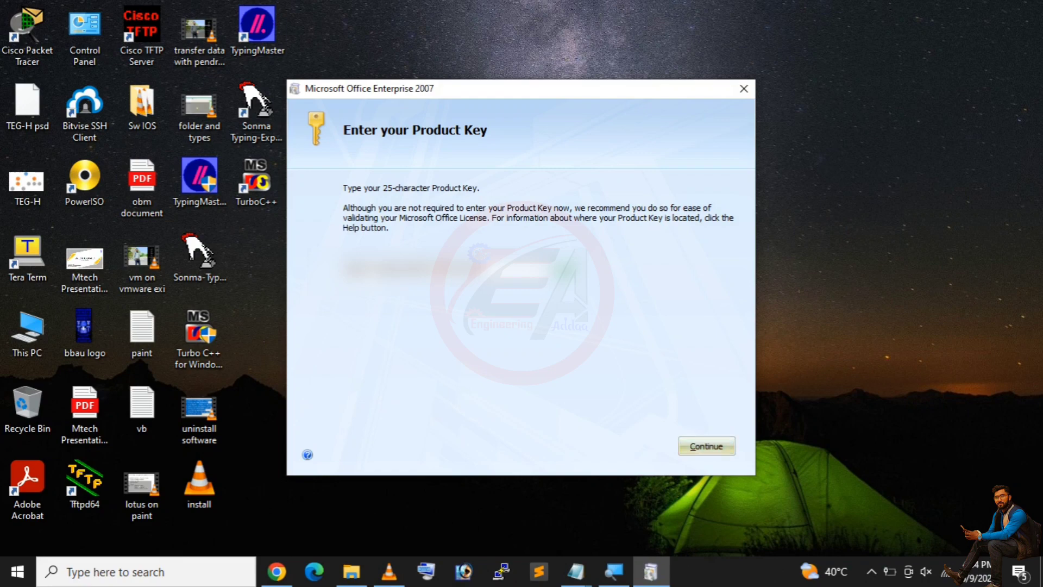
key("Return")
key("Return")
Refresh the desktop and move the Microsoft Office Enterprise 2007 installation window aside
right_click(839, 196)
left_click(869, 241)
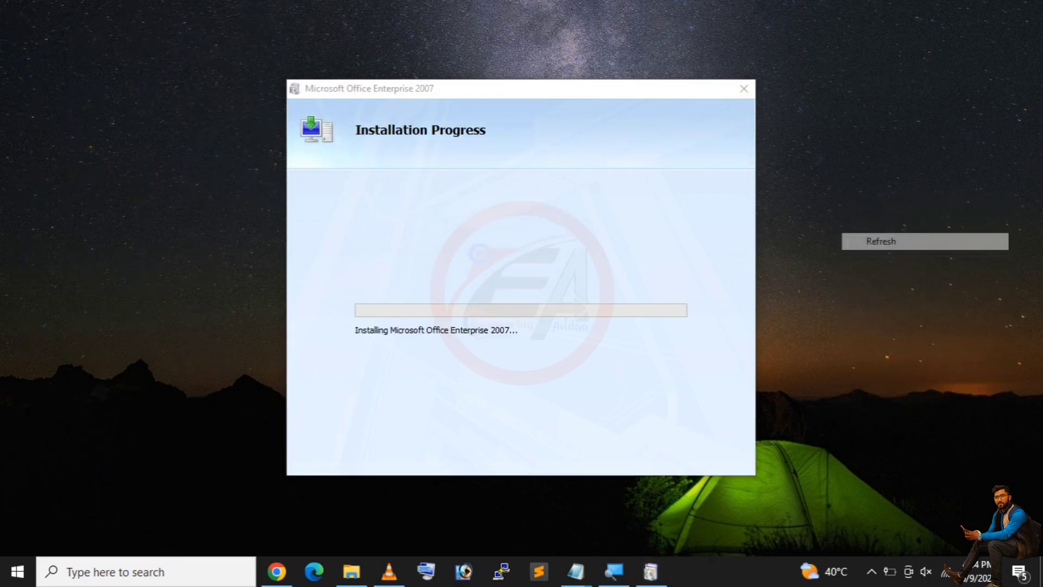
right_click(768, 149)
left_click(798, 194)
left_click_drag(521, 89, 776, 101)
right_click(387, 124)
left_click(428, 169)
right_click(415, 190)
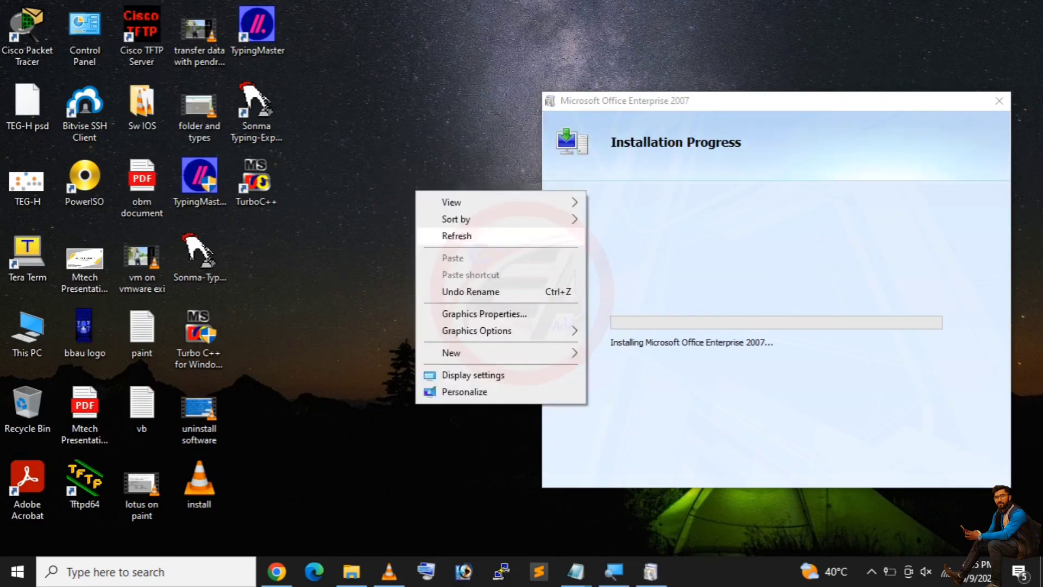
left_click(456, 235)
right_click(444, 125)
left_click(473, 169)
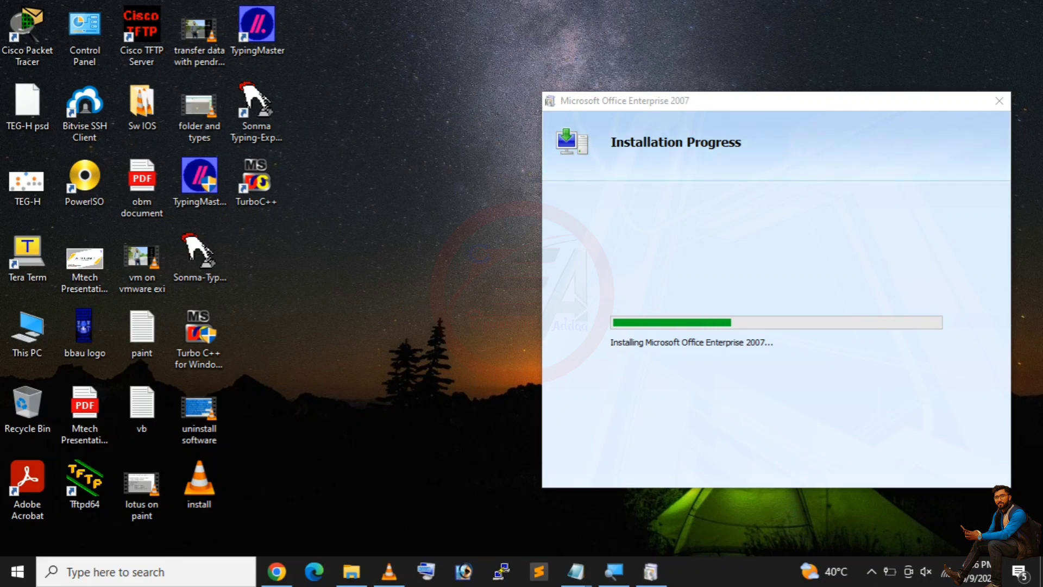
right_click(477, 223)
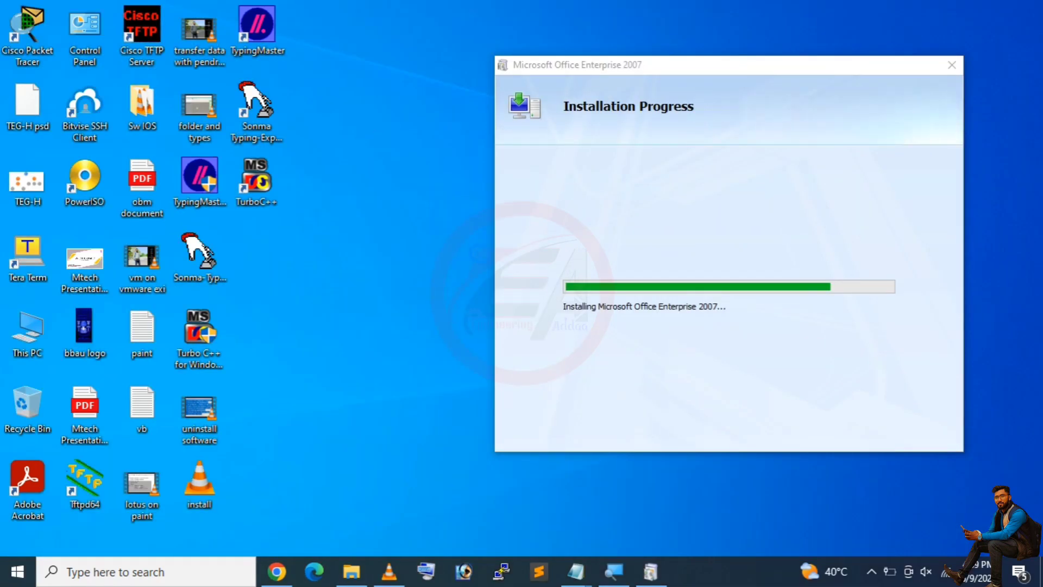